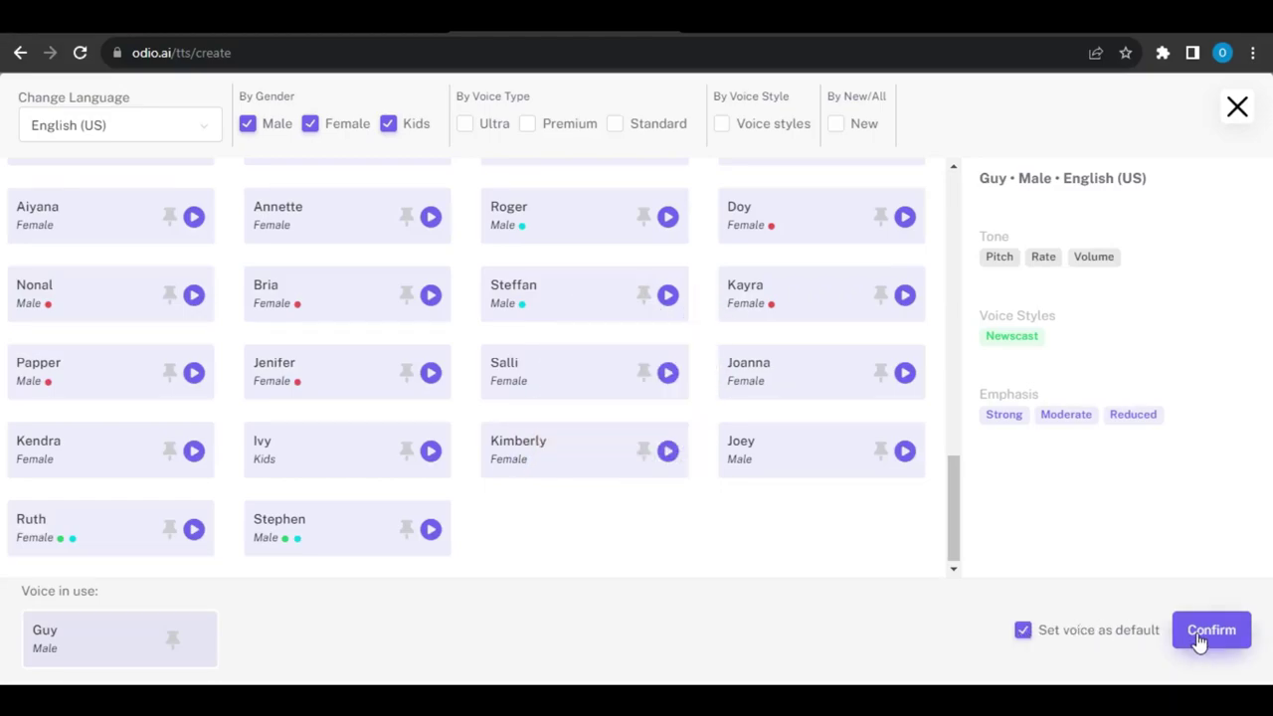
Step: Voice the first text block with Jenny Multilingual and the second block with Matthew
{"action": "left_click", "coordinate": [1211, 633]}
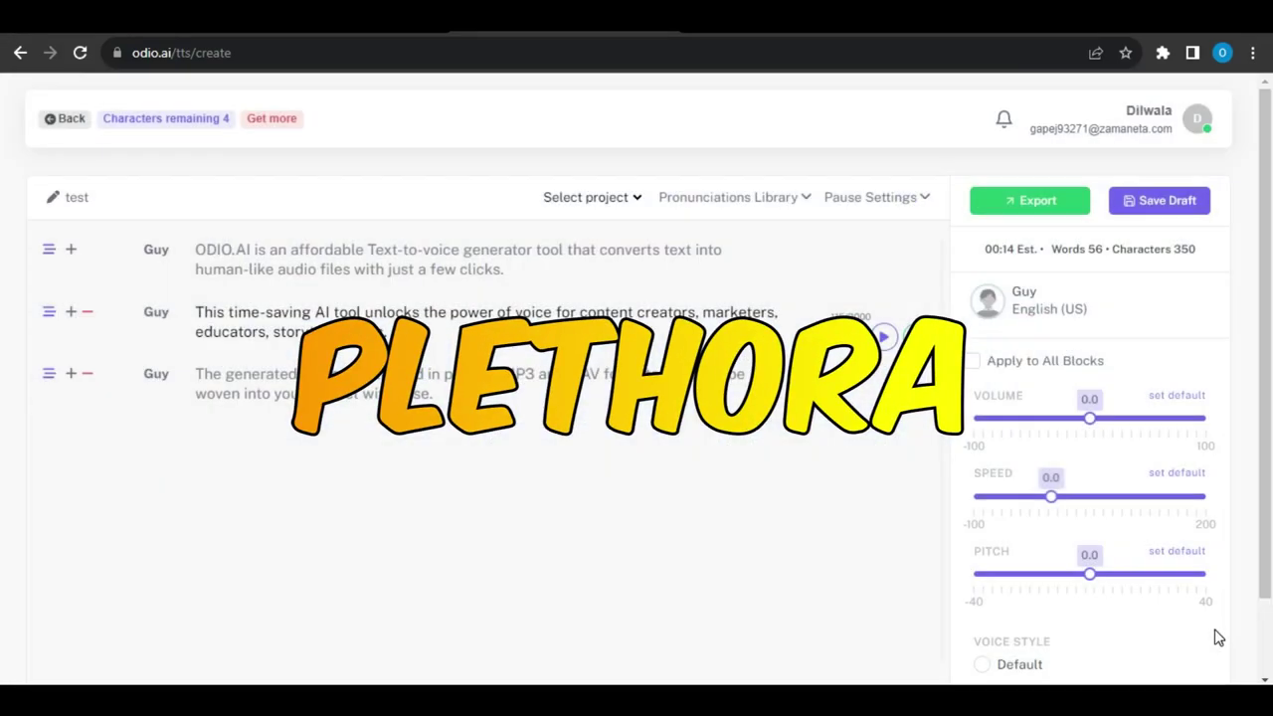
{"action": "left_click", "coordinate": [158, 252]}
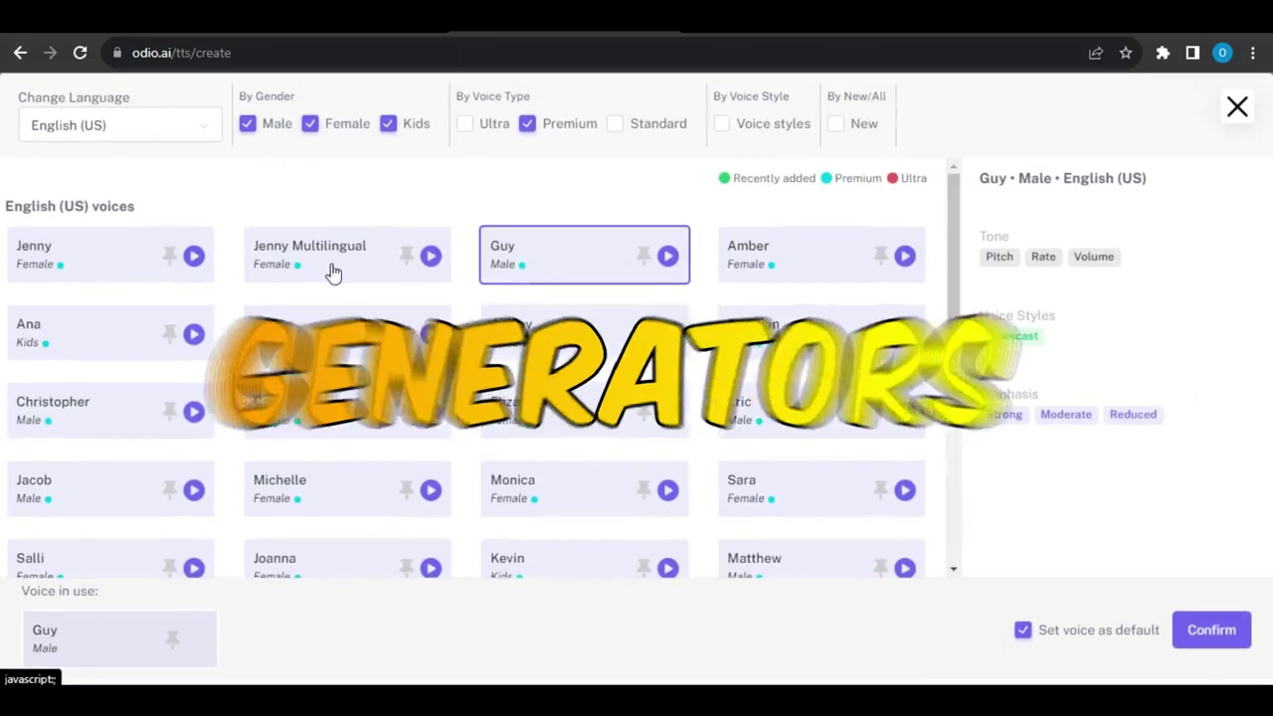
{"action": "left_click", "coordinate": [361, 275]}
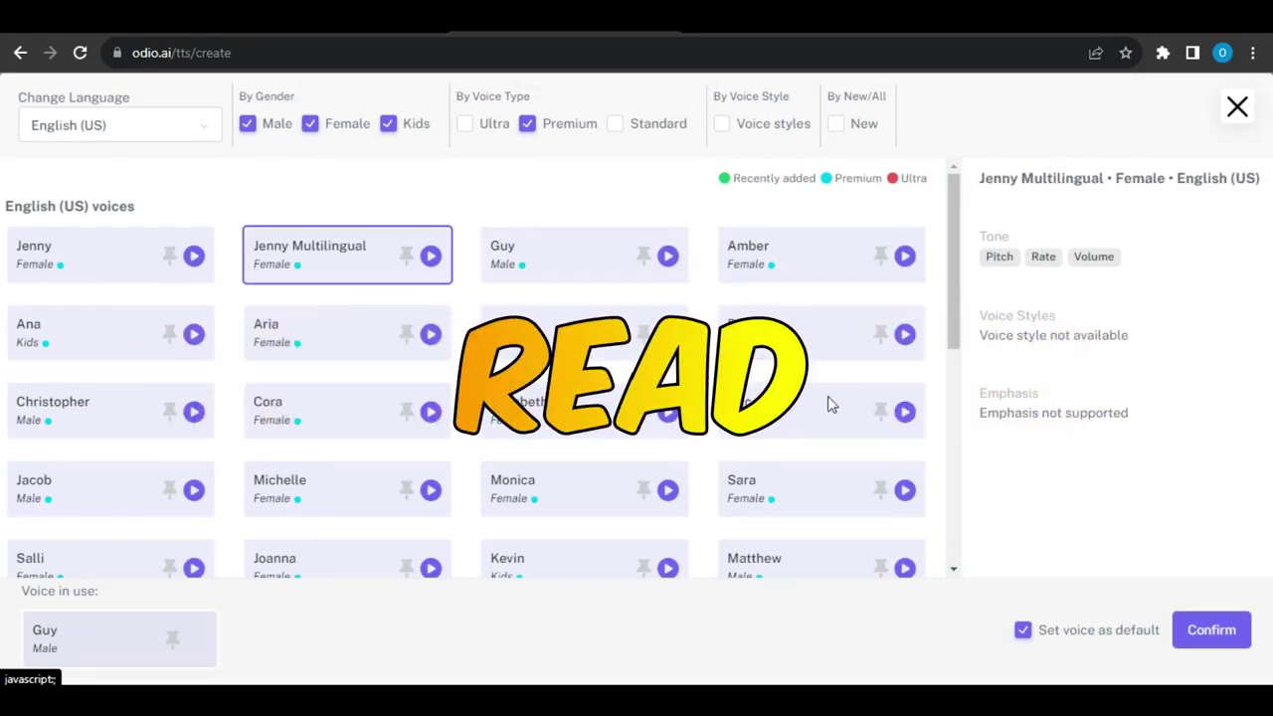
{"action": "left_click", "coordinate": [1211, 630]}
{"action": "left_click", "coordinate": [157, 313]}
{"action": "scroll", "coordinate": [766, 452], "scroll_direction": "down", "scroll_amount": 2}
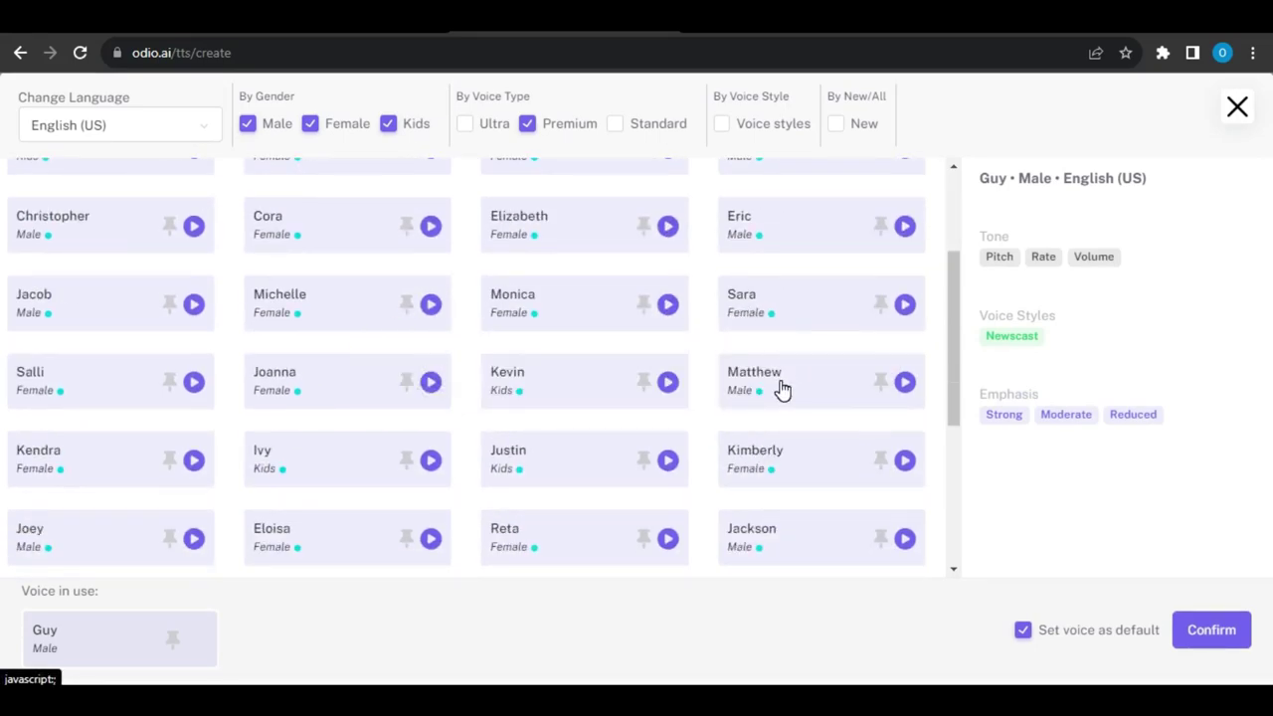
{"action": "left_click", "coordinate": [780, 388]}
{"action": "left_click", "coordinate": [1211, 629]}
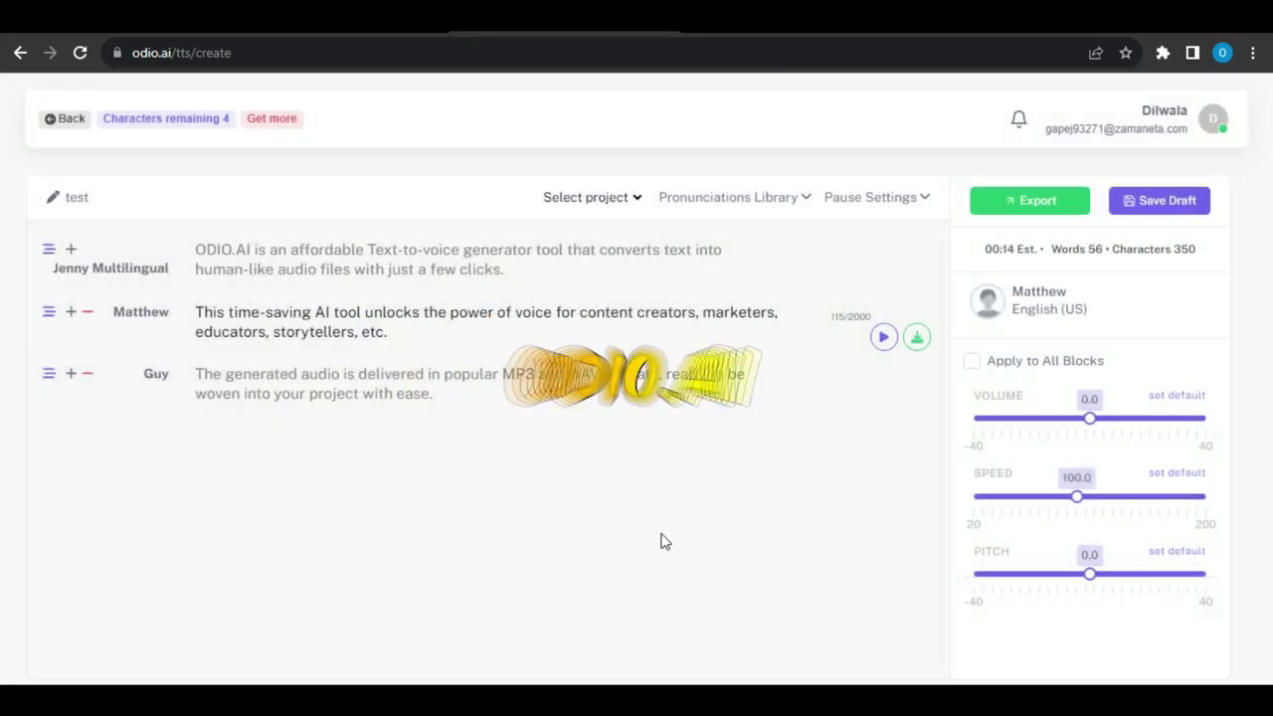
{"action": "left_click", "coordinate": [154, 385]}
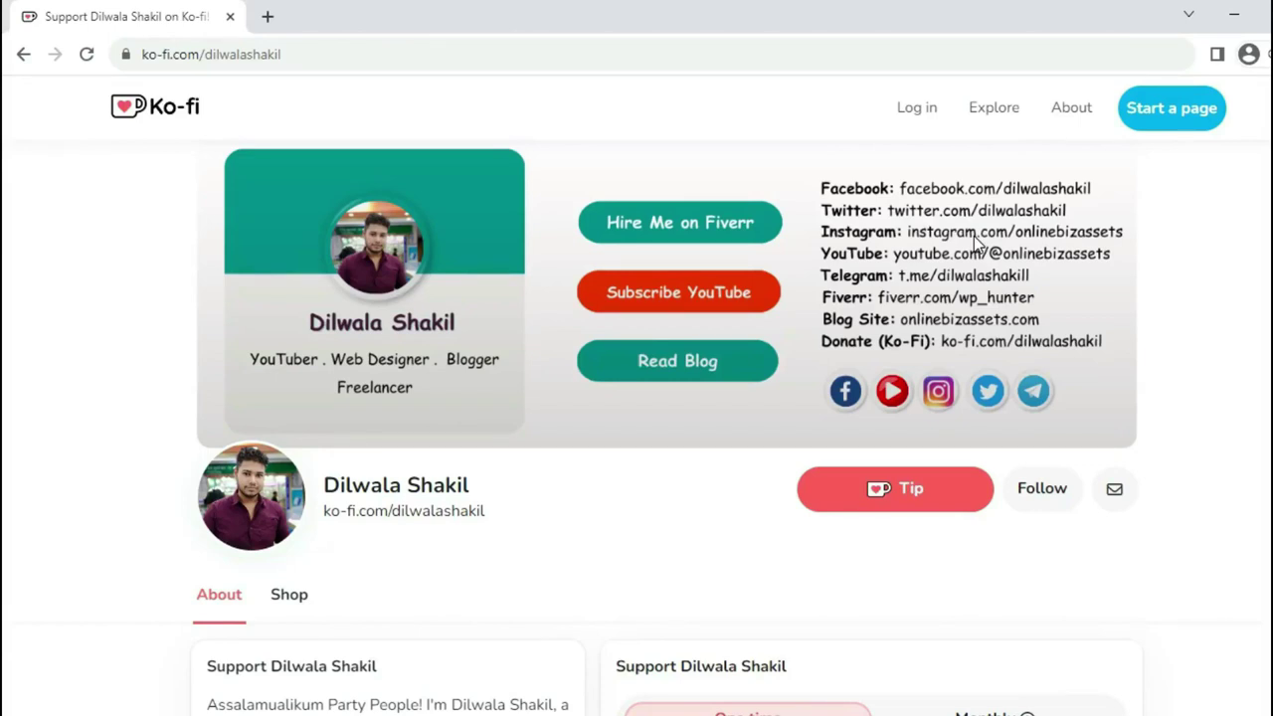
Step: Toggle the Ko-fi tip between Monthly and One time, then open the '150 Best Online Business Ideas' ebook
{"action": "scroll", "coordinate": [977, 242], "scroll_direction": "down", "scroll_amount": 5}
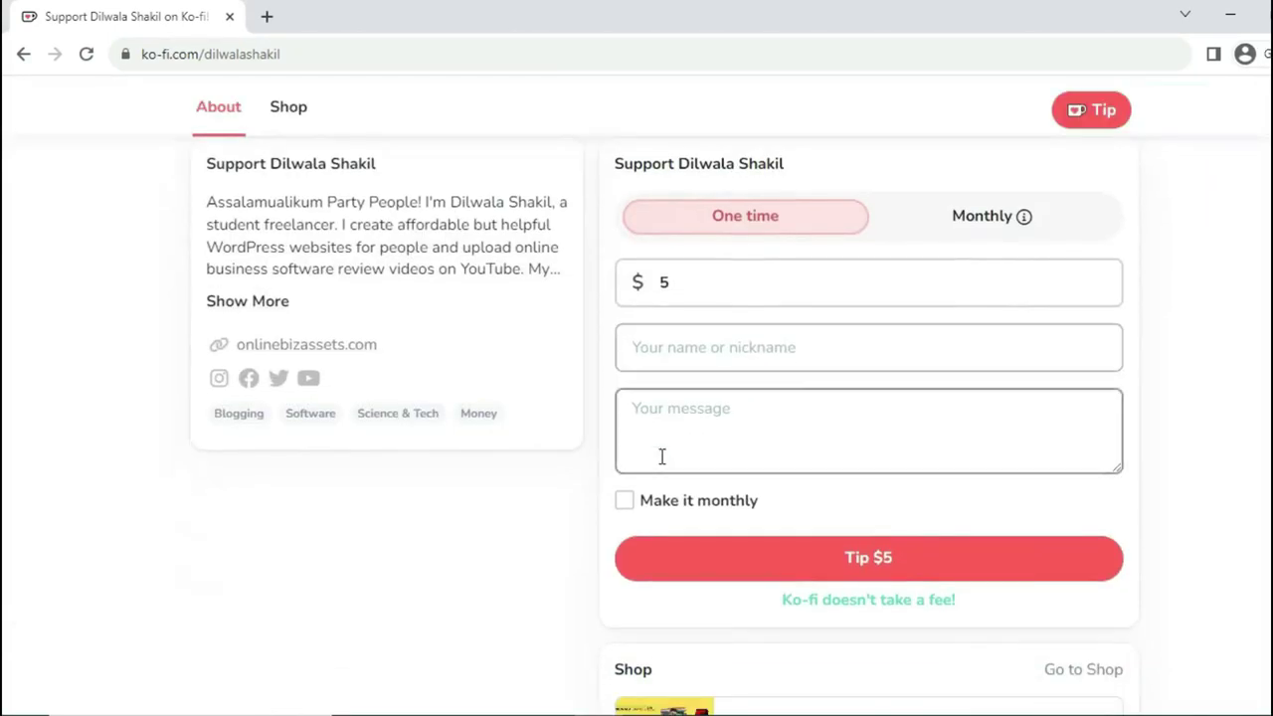
{"action": "left_click", "coordinate": [1004, 230]}
{"action": "left_click", "coordinate": [786, 239]}
{"action": "left_click", "coordinate": [773, 343]}
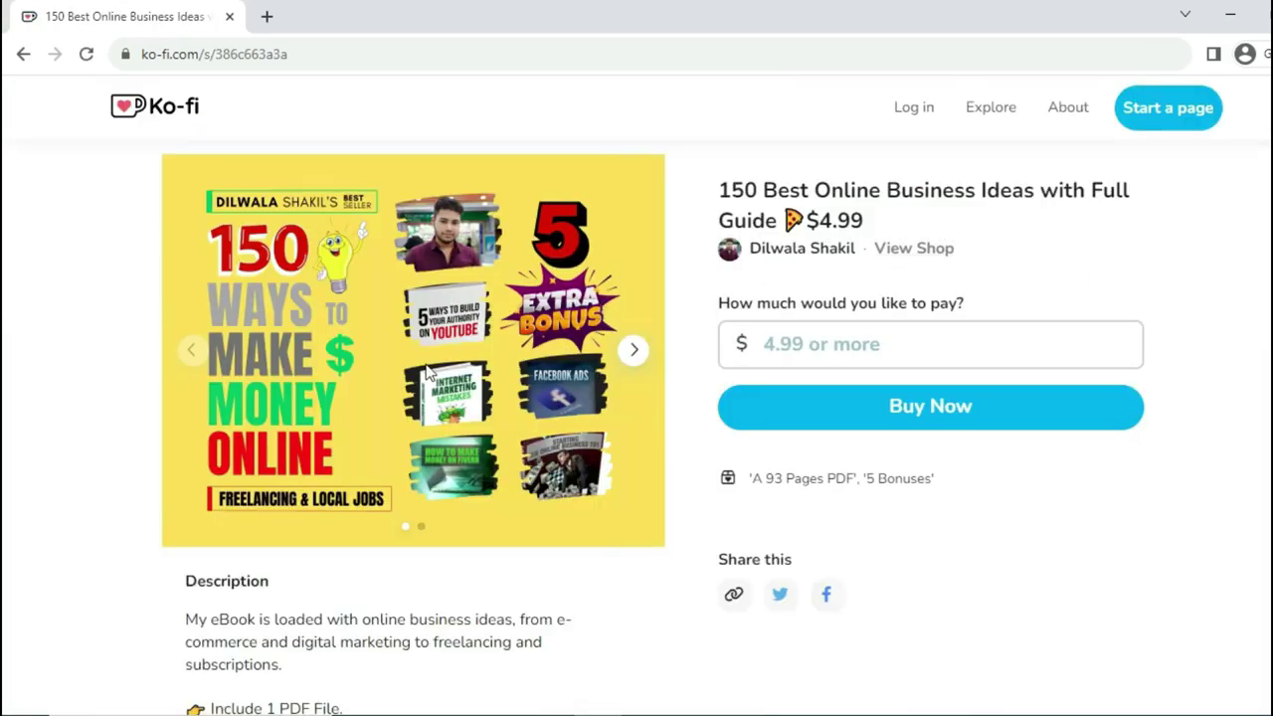
{"action": "scroll", "coordinate": [462, 390], "scroll_direction": "down", "scroll_amount": 3}
{"action": "left_click_drag", "start_coordinate": [213, 411], "coordinate": [397, 431]}
Step: Open the ebook's Google Docs preview and scroll through it down to Bonuses 3
{"action": "left_click", "coordinate": [398, 431]}
{"action": "scroll", "coordinate": [535, 476], "scroll_direction": "down", "scroll_amount": 1}
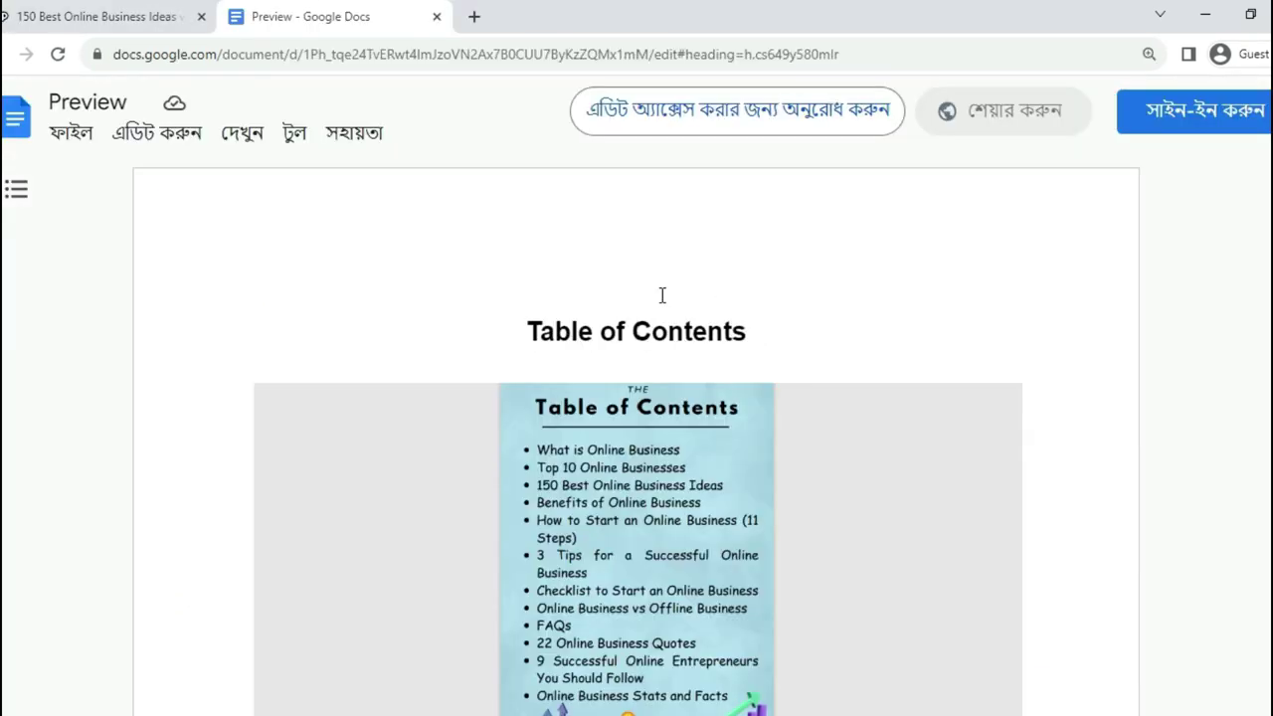
{"action": "scroll", "coordinate": [663, 296], "scroll_direction": "down", "scroll_amount": 2}
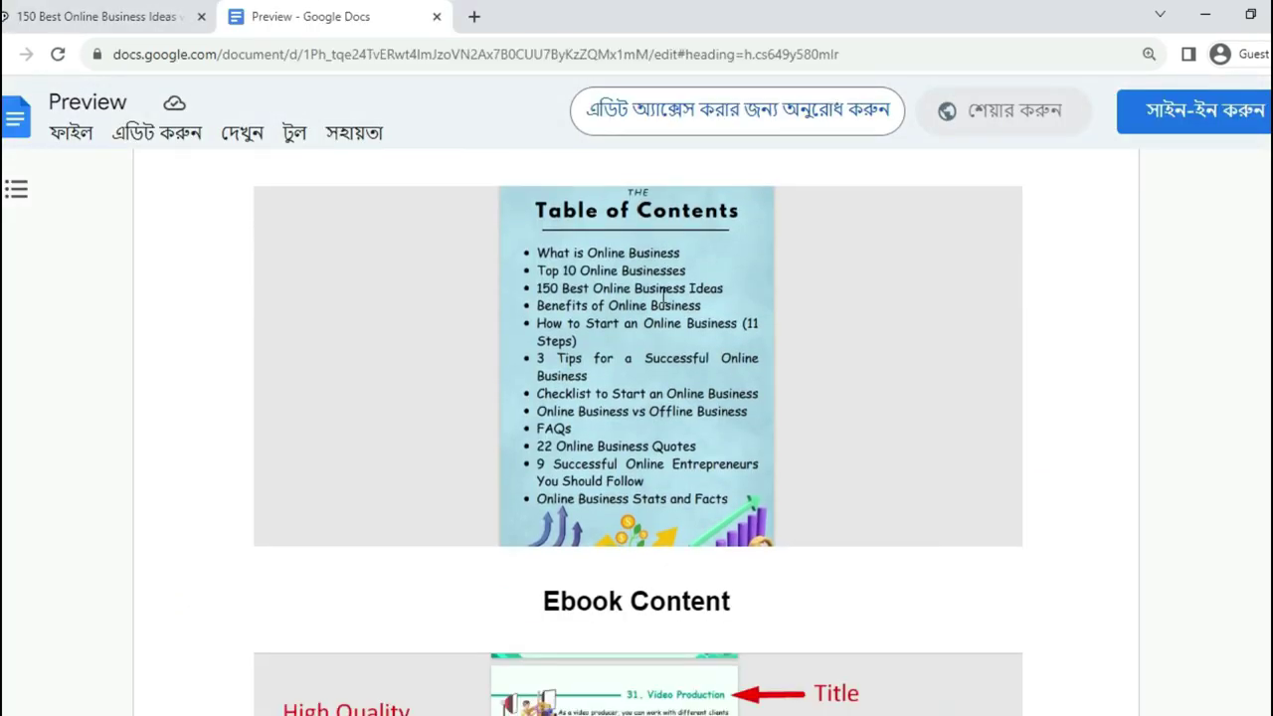
{"action": "scroll", "coordinate": [664, 296], "scroll_direction": "down", "scroll_amount": 5}
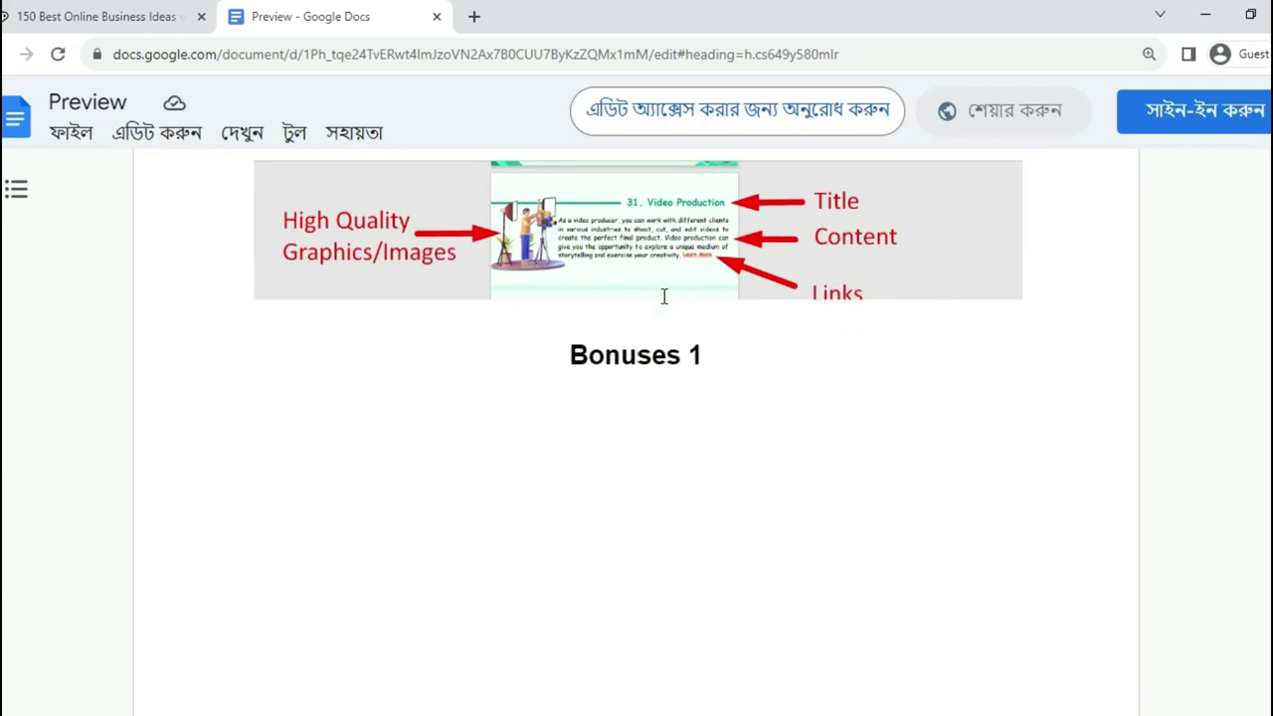
{"action": "scroll", "coordinate": [664, 296], "scroll_direction": "down", "scroll_amount": 10}
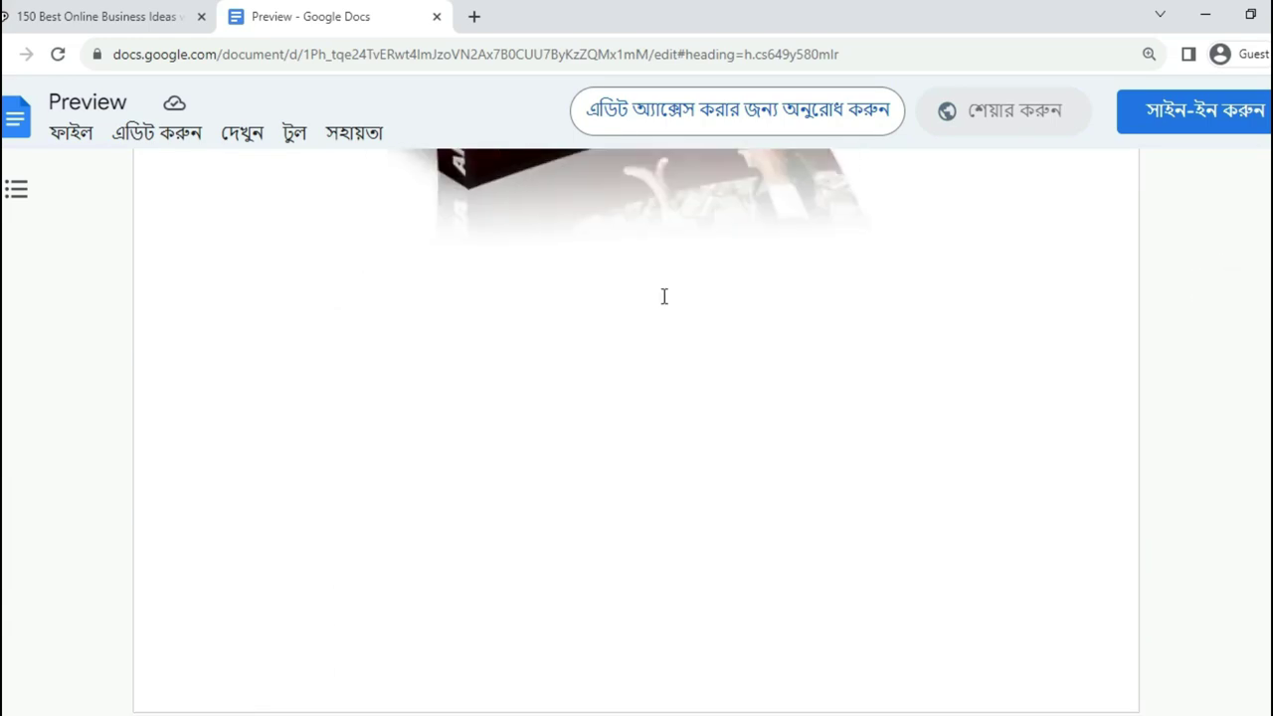
{"action": "scroll", "coordinate": [664, 296], "scroll_direction": "down", "scroll_amount": 18}
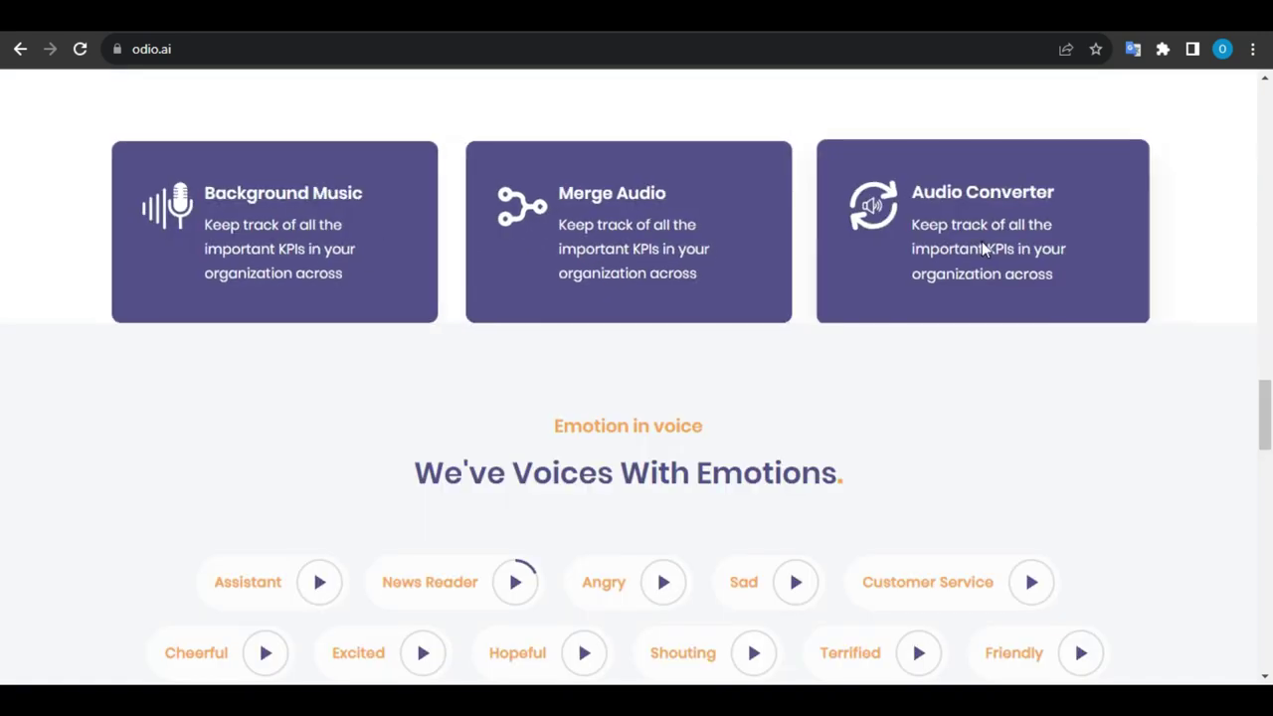
Step: Play the Hopeful emotion voice sample on the odio.ai homepage
{"action": "scroll", "coordinate": [982, 249], "scroll_direction": "down", "scroll_amount": 3}
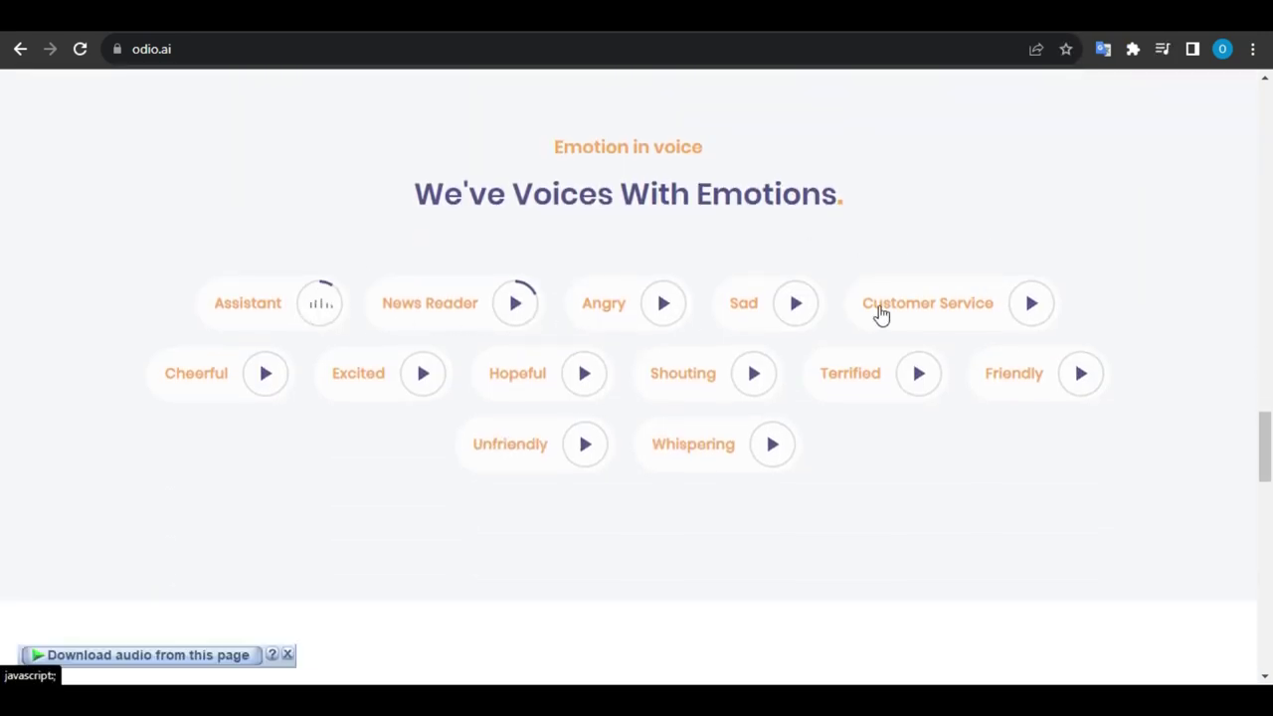
{"action": "left_click", "coordinate": [584, 378]}
{"action": "scroll", "coordinate": [355, 504], "scroll_direction": "down", "scroll_amount": 5}
{"action": "scroll", "coordinate": [1237, 354], "scroll_direction": "down", "scroll_amount": 2}
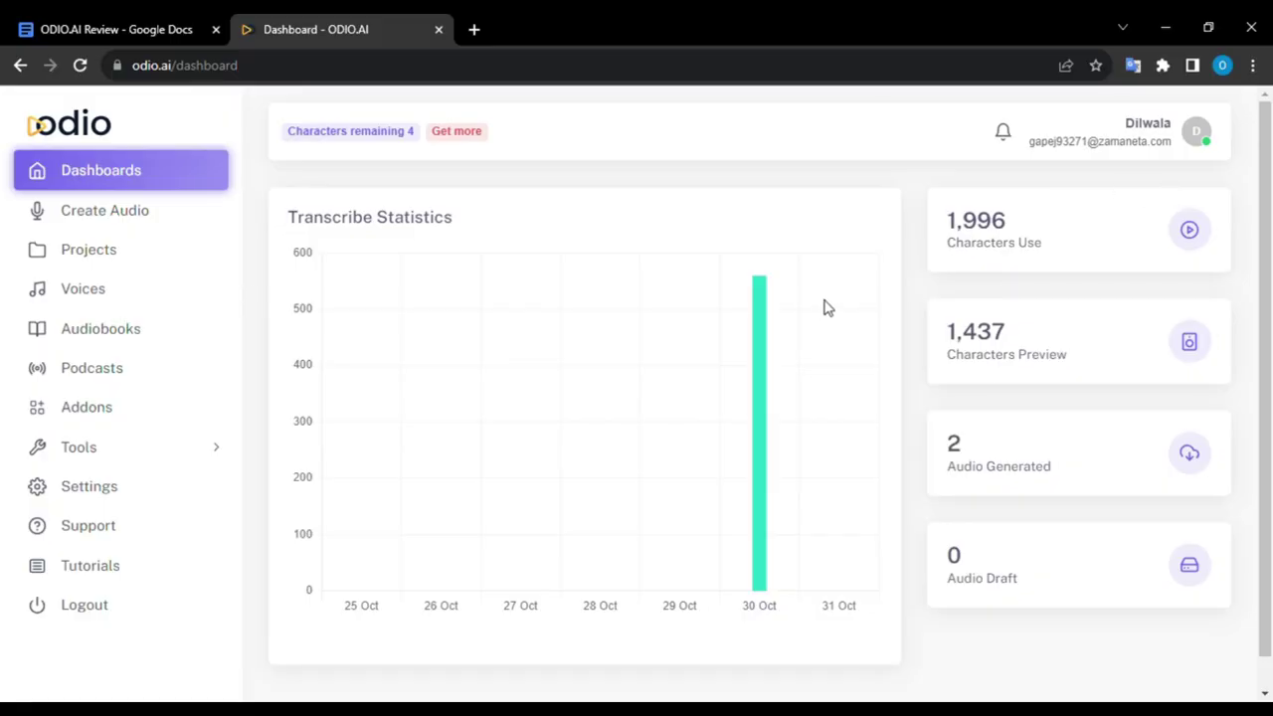
Step: Check the 30 Oct figures in the dashboard's Transcribe Statistics chart
{"action": "scroll", "coordinate": [902, 347], "scroll_direction": "down", "scroll_amount": 1}
{"action": "scroll", "coordinate": [902, 347], "scroll_direction": "up", "scroll_amount": 1}
{"action": "mouse_move", "coordinate": [761, 335]}
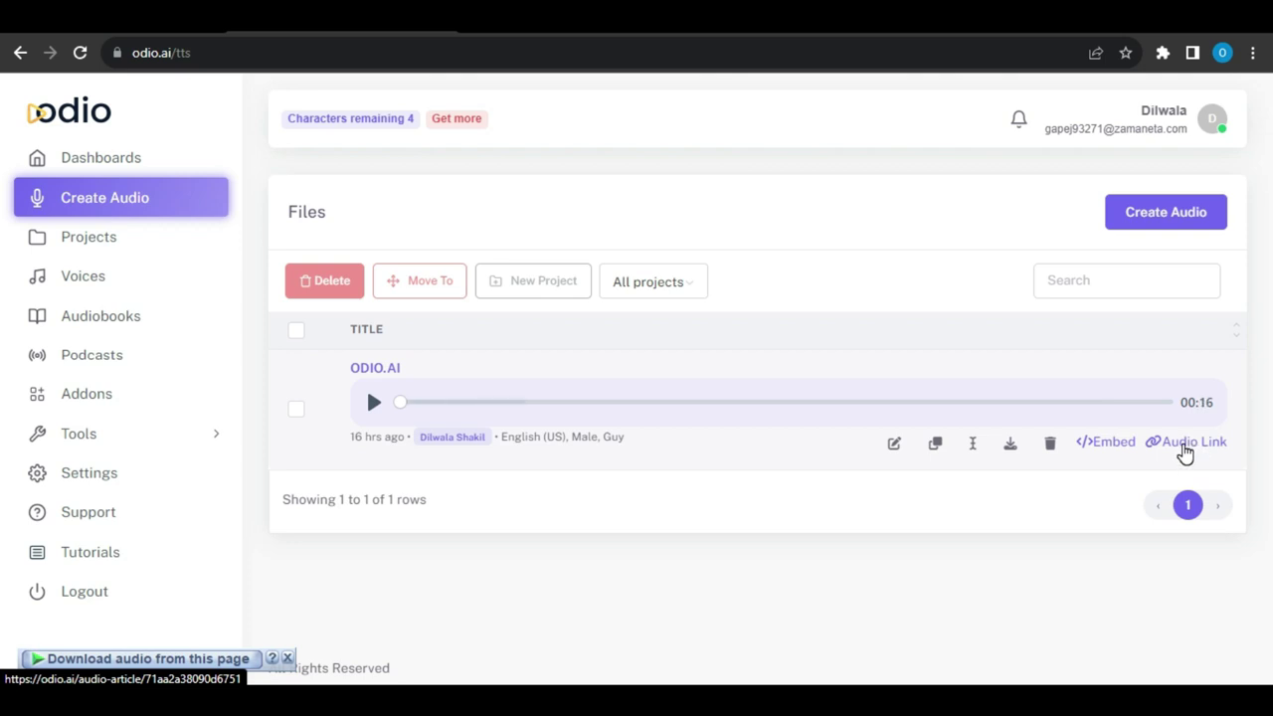
{"action": "left_click", "coordinate": [1105, 445]}
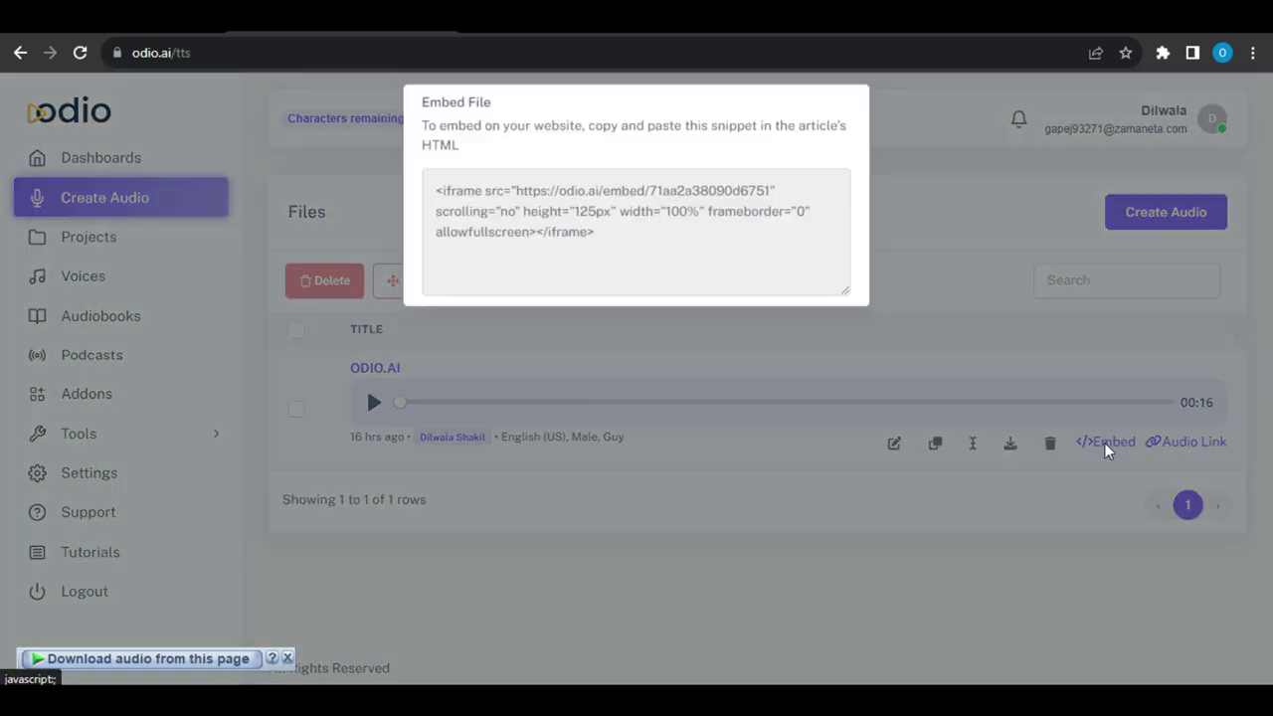
{"action": "left_click", "coordinate": [444, 206]}
{"action": "left_click_drag", "start_coordinate": [464, 208], "coordinate": [623, 267]}
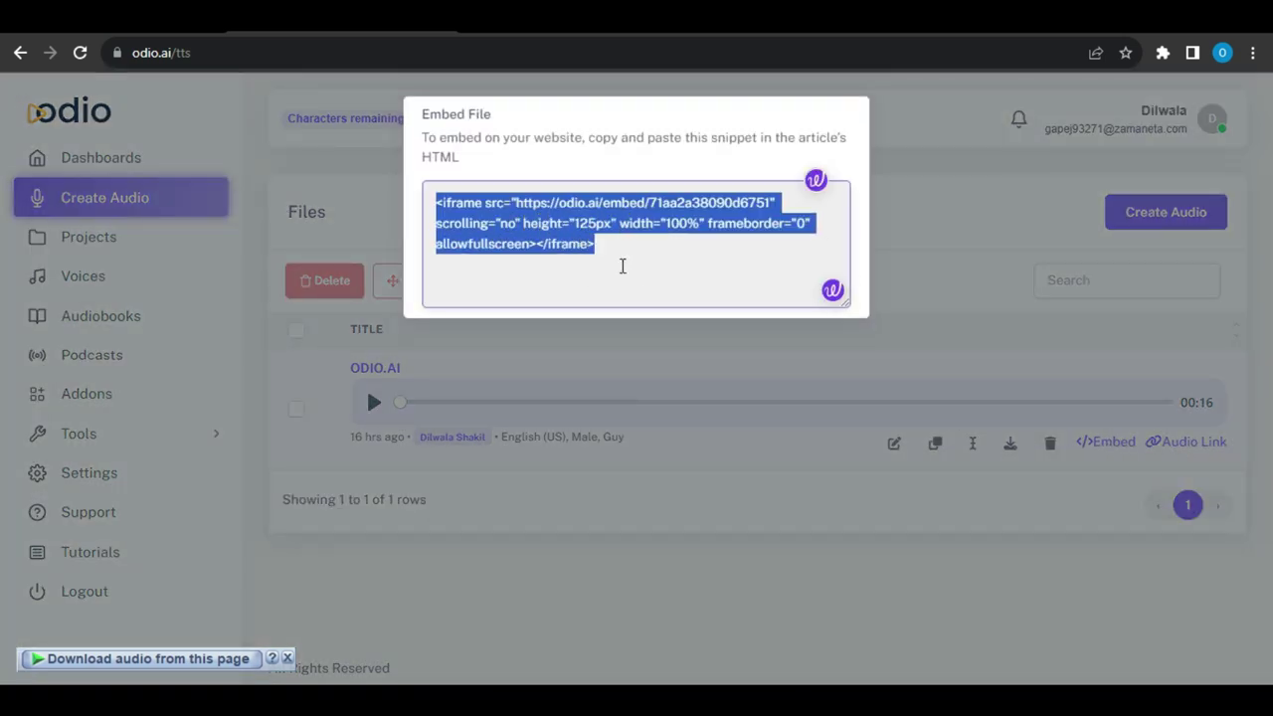
{"action": "left_click", "coordinate": [647, 255]}
{"action": "left_click", "coordinate": [888, 307]}
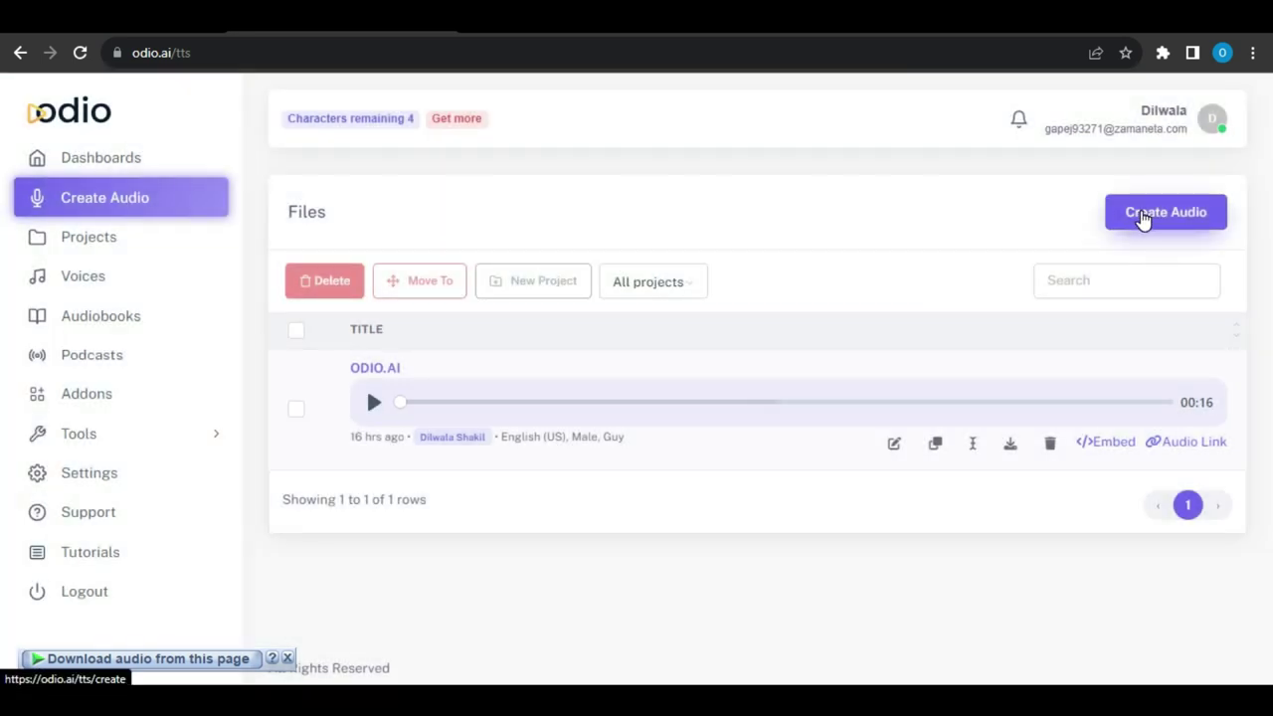
Step: Start a new audio project titled 'test' and move its first text block lower
{"action": "left_click", "coordinate": [1143, 219]}
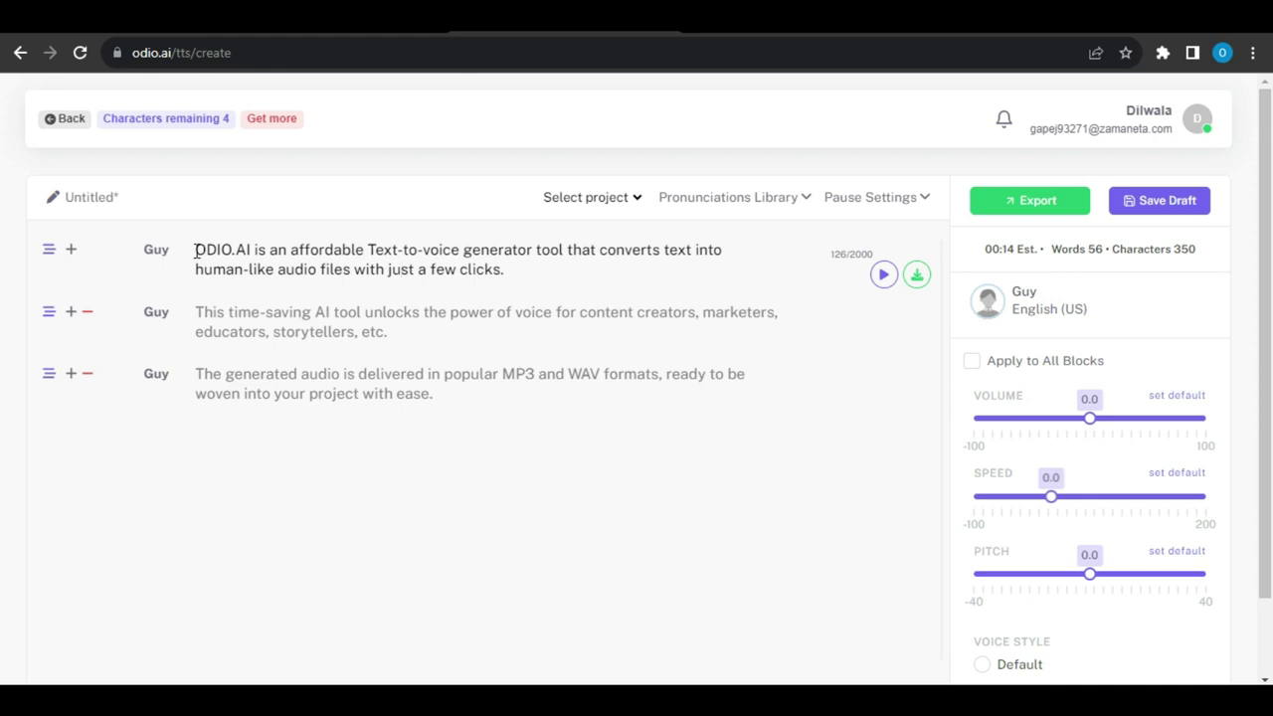
{"action": "left_click", "coordinate": [437, 392]}
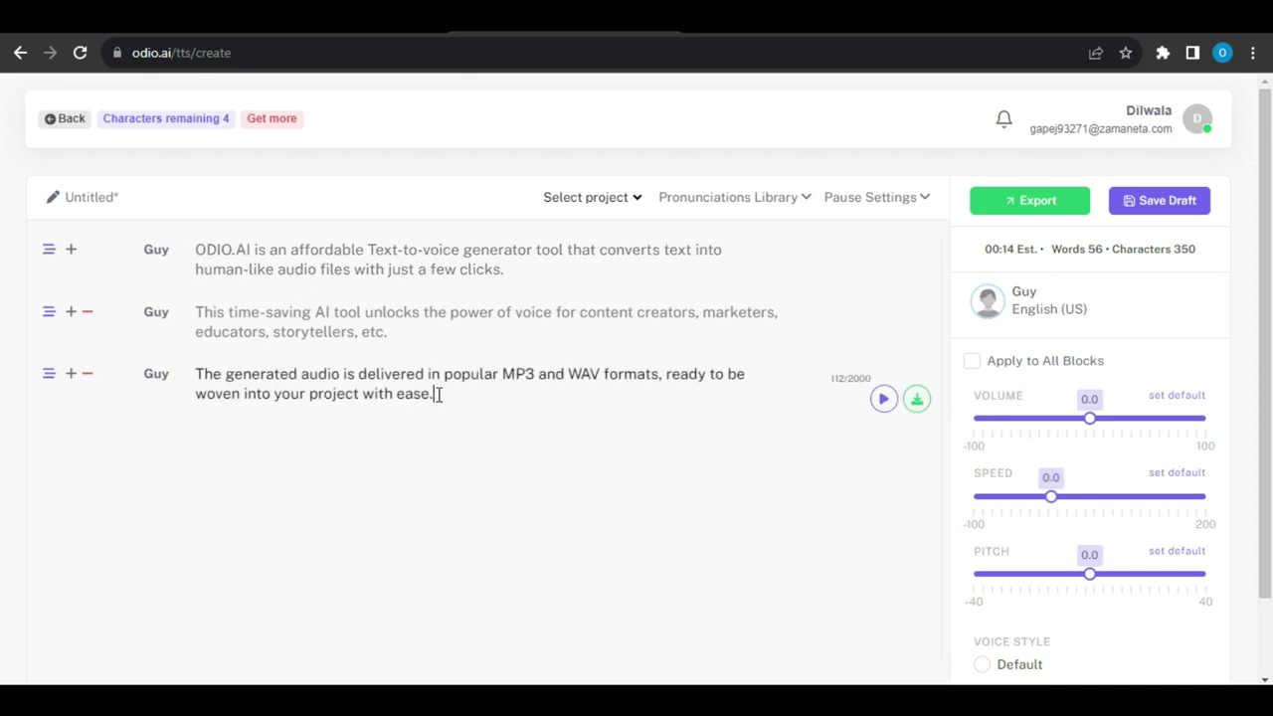
{"action": "left_click", "coordinate": [96, 196]}
{"action": "left_click", "coordinate": [165, 235]}
{"action": "left_click", "coordinate": [295, 333]}
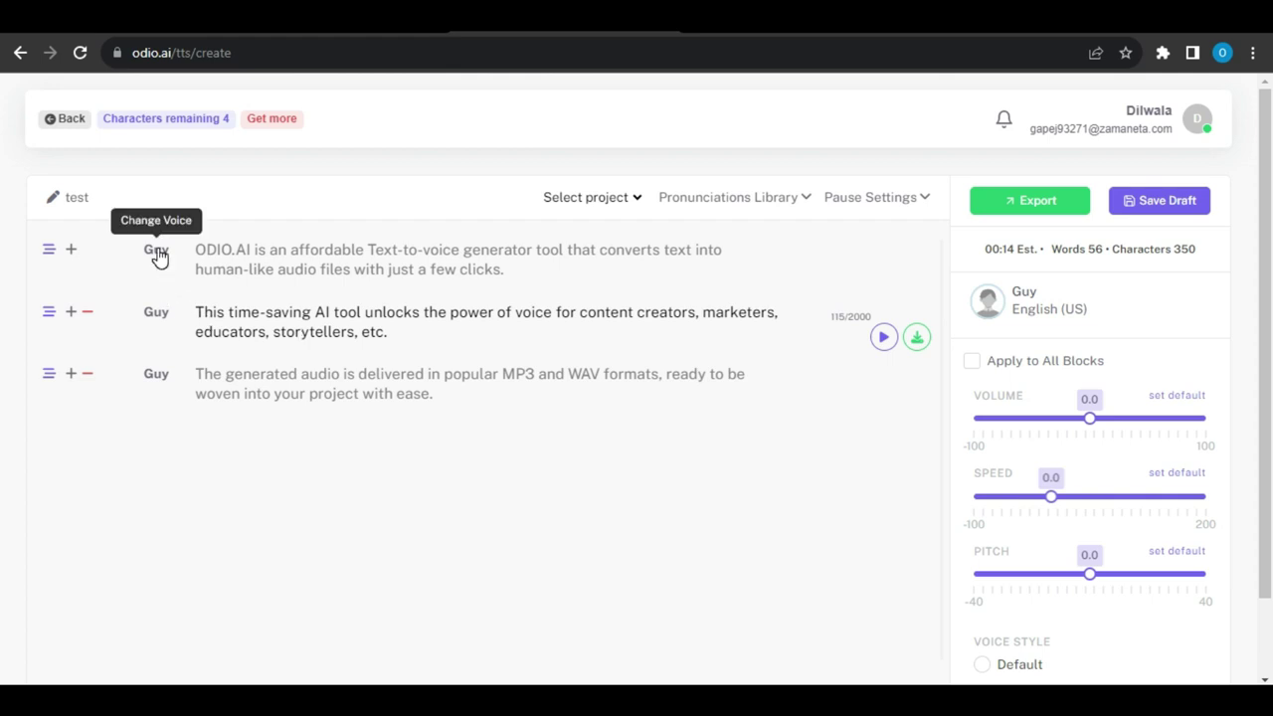
{"action": "mouse_move", "coordinate": [48, 250]}
{"action": "left_mouse_down"}
{"action": "mouse_move", "coordinate": [45, 425]}
{"action": "mouse_move", "coordinate": [39, 257]}
{"action": "left_mouse_up"}
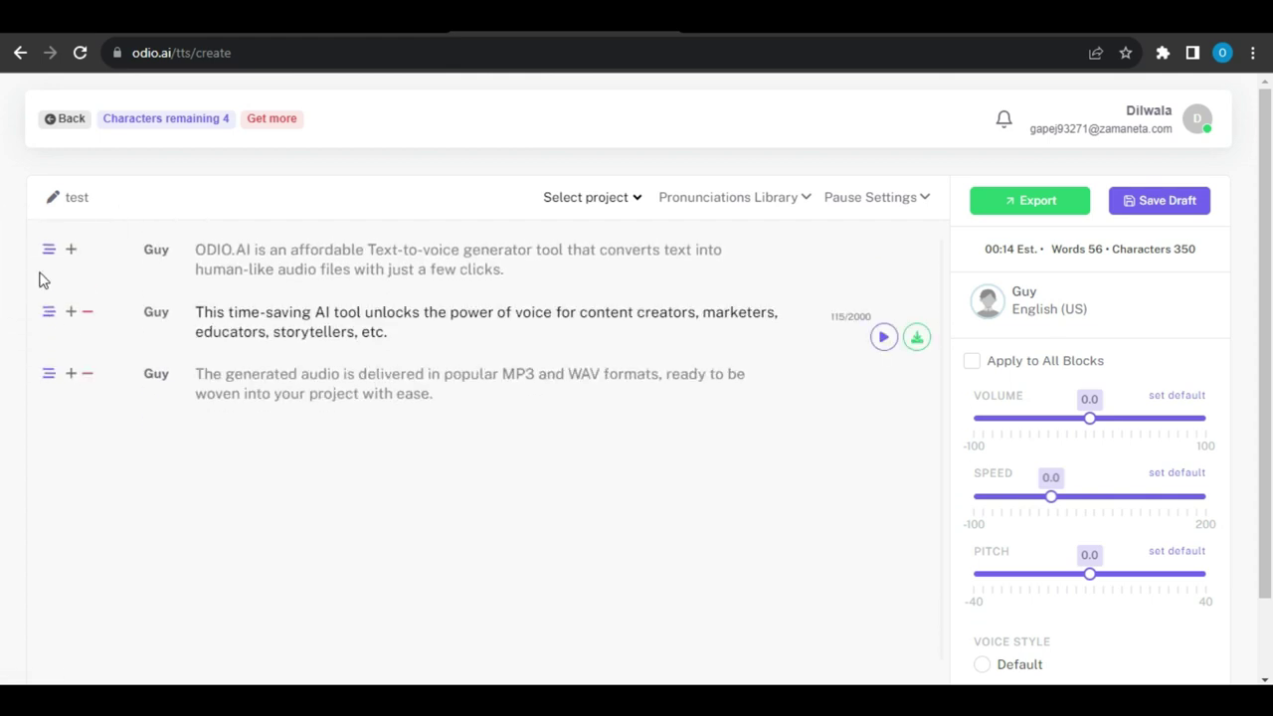
Step: Try the voice dialog's language, male, female, kids, premium and new filters, keeping Guy
{"action": "left_click", "coordinate": [159, 252]}
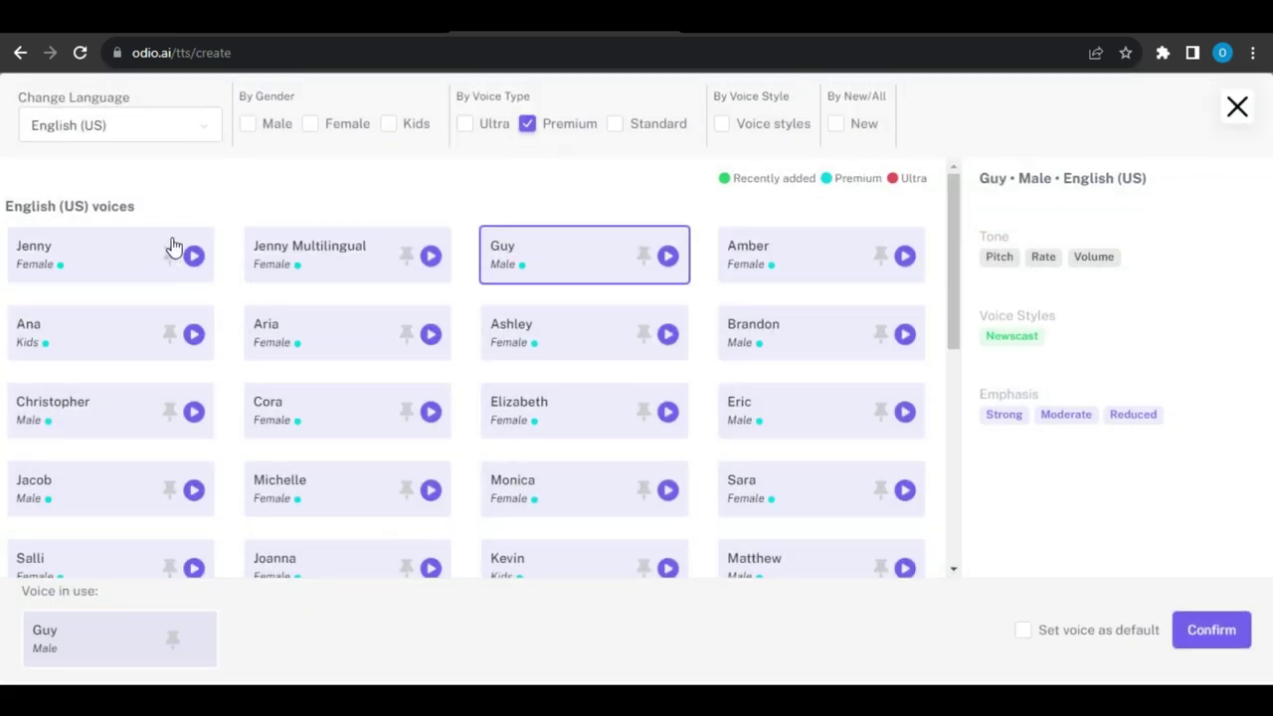
{"action": "left_click", "coordinate": [139, 129]}
{"action": "scroll", "coordinate": [120, 289], "scroll_direction": "down", "scroll_amount": 1}
{"action": "left_click_drag", "start_coordinate": [212, 259], "coordinate": [221, 369]}
{"action": "left_click", "coordinate": [247, 124]}
{"action": "left_click", "coordinate": [310, 123]}
{"action": "left_click", "coordinate": [389, 124]}
{"action": "left_click", "coordinate": [527, 124]}
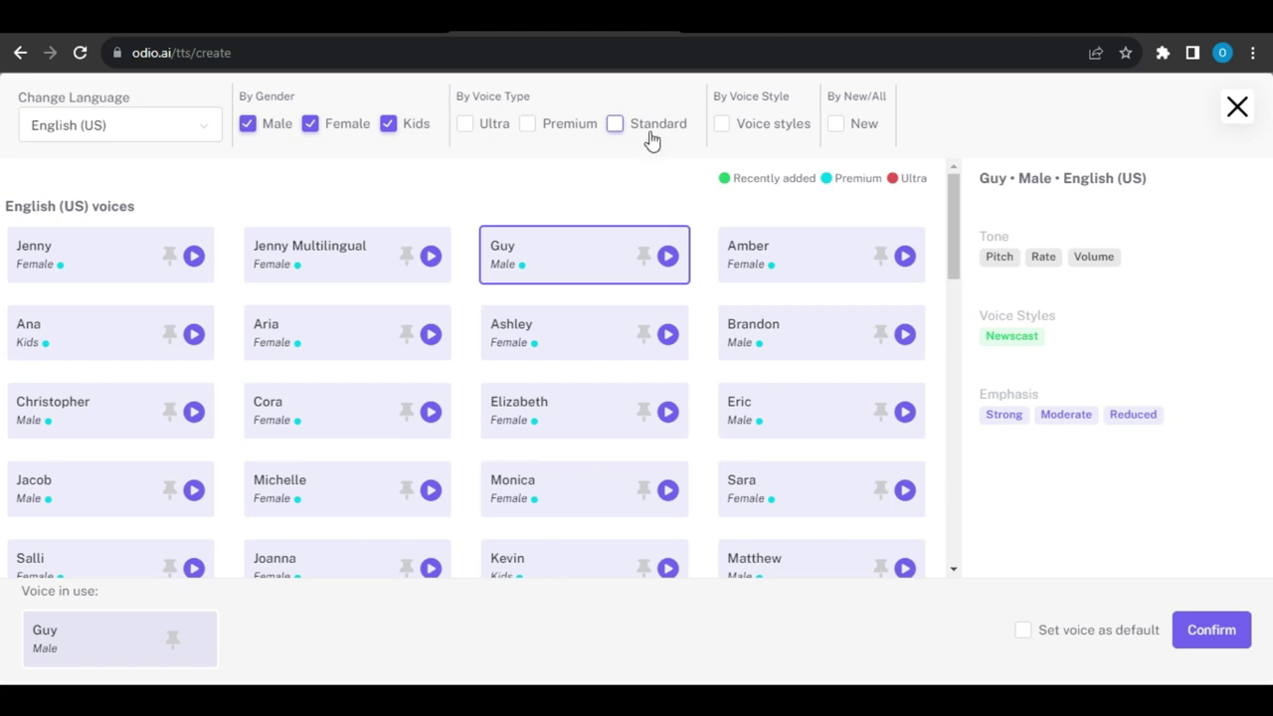
{"action": "left_click", "coordinate": [835, 124]}
{"action": "left_click", "coordinate": [837, 126]}
{"action": "left_click_drag", "start_coordinate": [945, 223], "coordinate": [994, 557]}
{"action": "left_click", "coordinate": [1023, 630]}
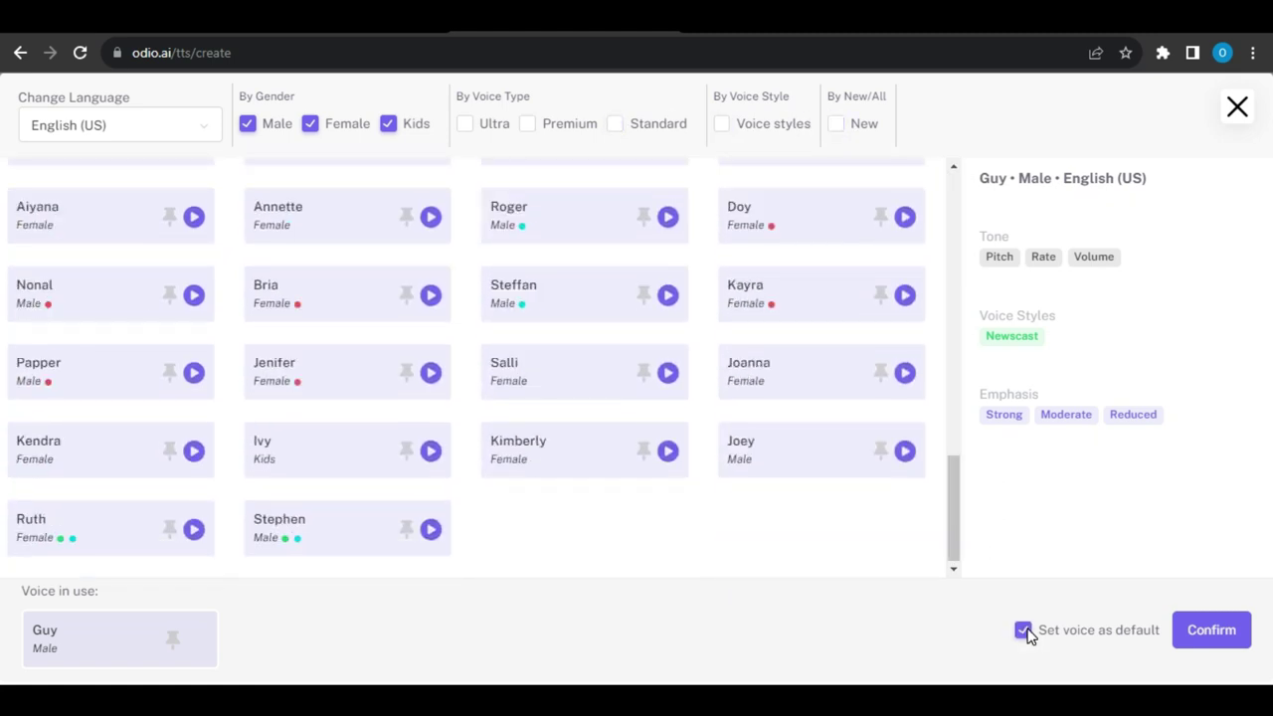
{"action": "left_click", "coordinate": [1209, 636]}
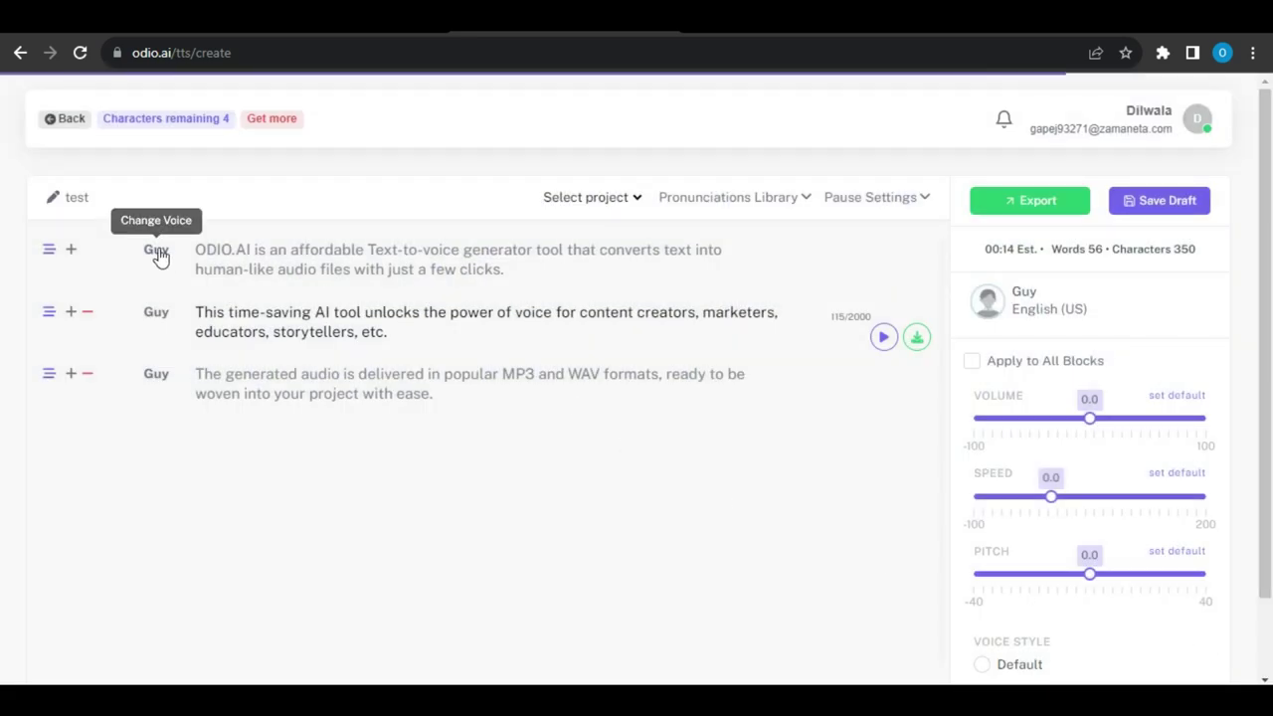
Step: Give the first paragraph the Jenny Multilingual voice and the second Matthew
{"action": "left_click", "coordinate": [158, 256]}
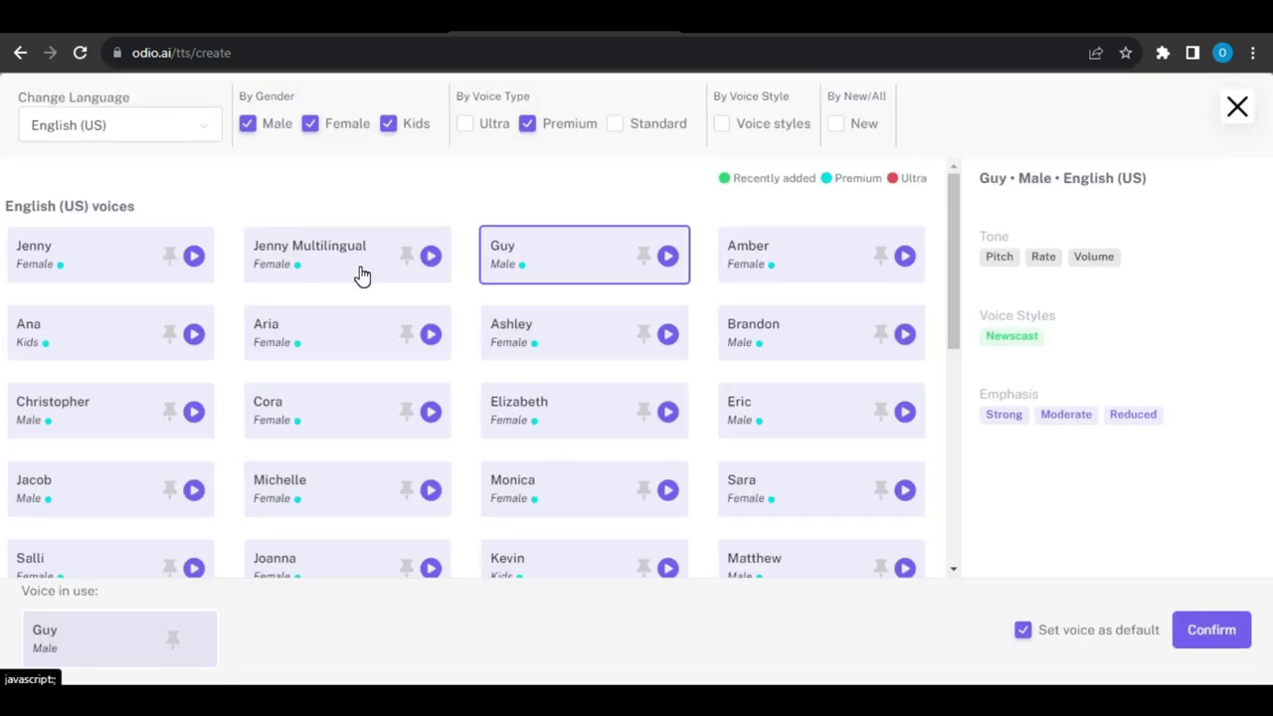
{"action": "left_click", "coordinate": [361, 276]}
{"action": "left_click", "coordinate": [1193, 629]}
{"action": "left_click", "coordinate": [151, 320]}
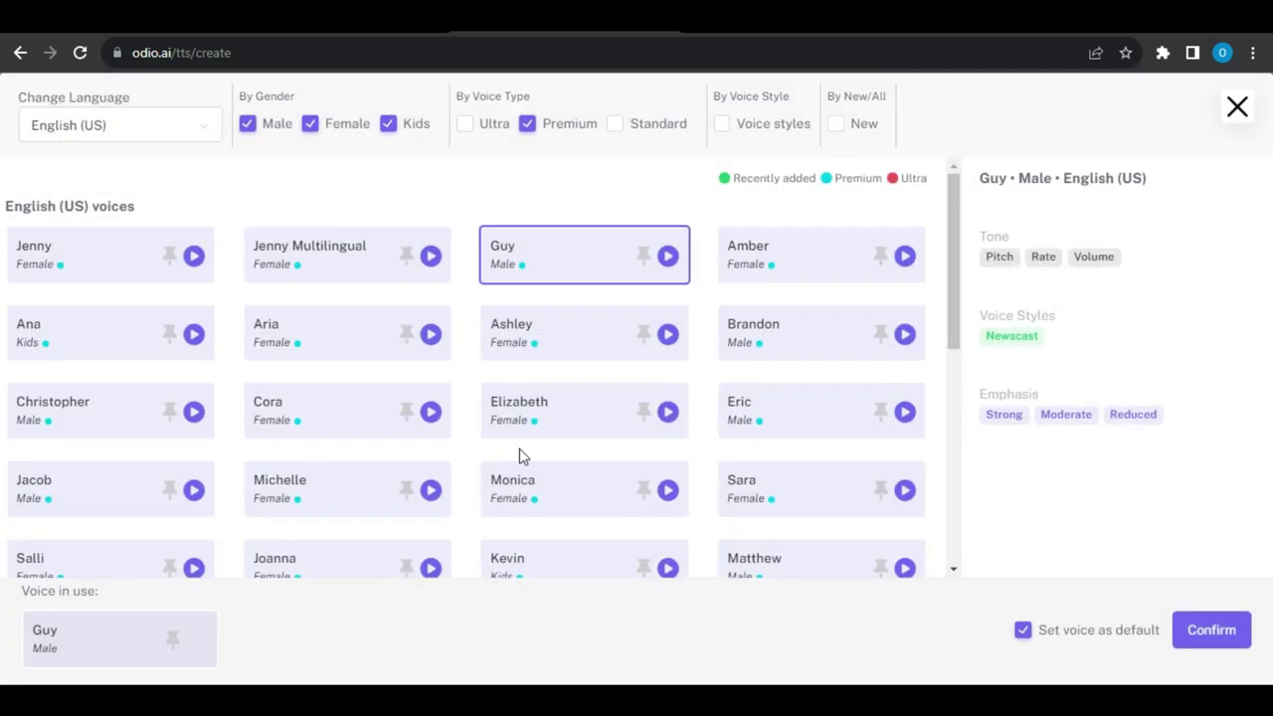
{"action": "scroll", "coordinate": [766, 437], "scroll_direction": "down", "scroll_amount": 3}
{"action": "left_click", "coordinate": [782, 388]}
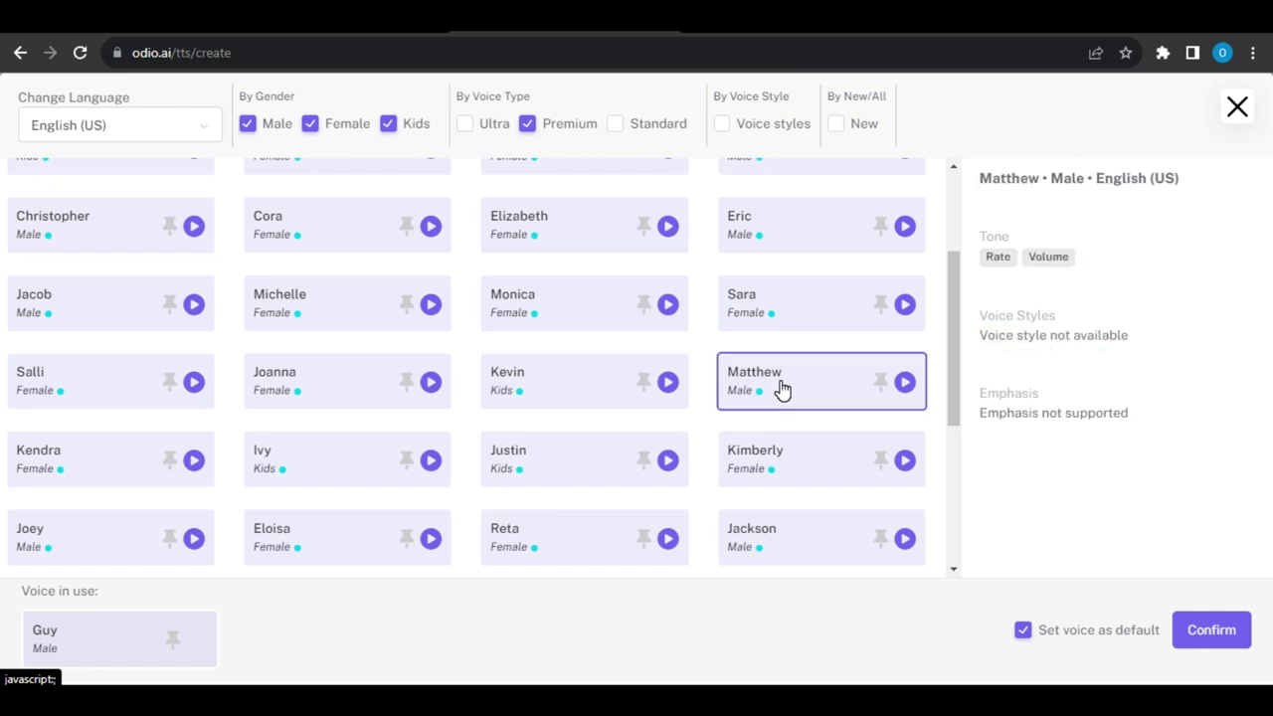
{"action": "left_click", "coordinate": [1208, 629]}
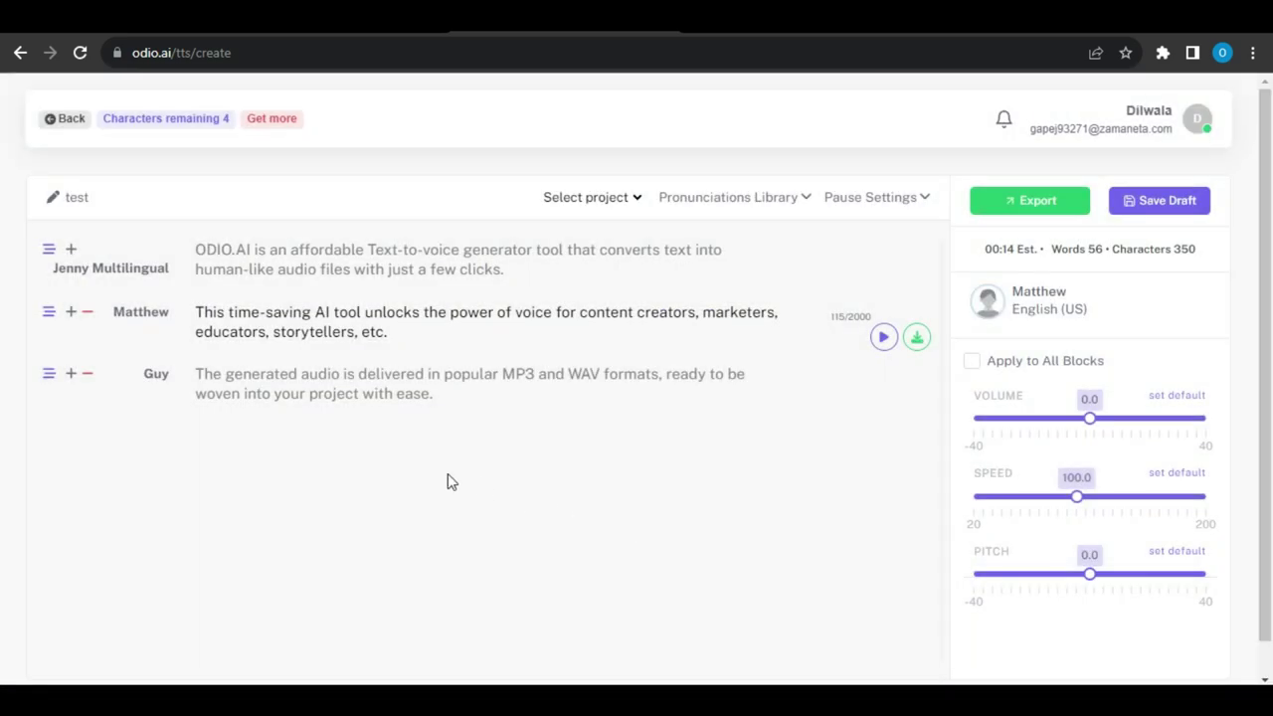
Step: Give the third paragraph the Foster voice
{"action": "left_click", "coordinate": [154, 377]}
{"action": "scroll", "coordinate": [214, 487], "scroll_direction": "down", "scroll_amount": 3}
{"action": "left_click", "coordinate": [139, 528]}
{"action": "left_click", "coordinate": [1213, 630]}
{"action": "left_click", "coordinate": [605, 374]}
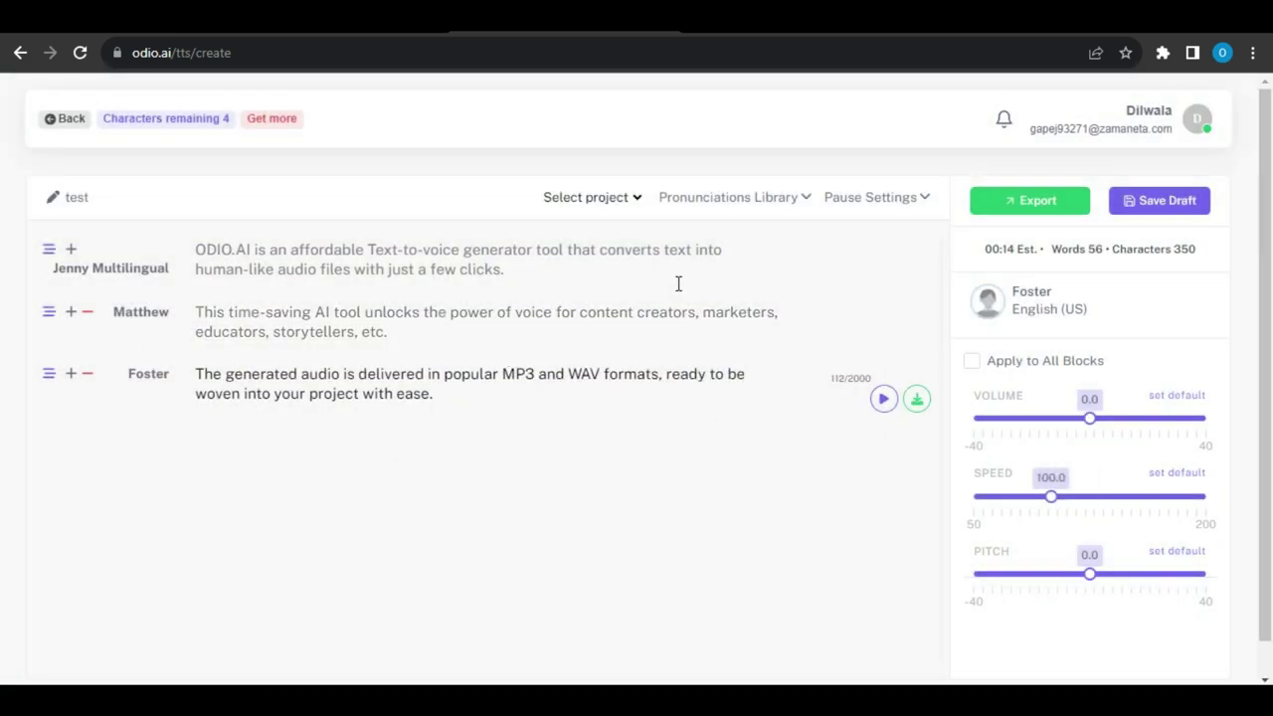
{"action": "left_click", "coordinate": [725, 199]}
{"action": "left_click", "coordinate": [176, 198]}
{"action": "left_click", "coordinate": [454, 207]}
{"action": "left_click", "coordinate": [716, 203]}
{"action": "left_click", "coordinate": [589, 266]}
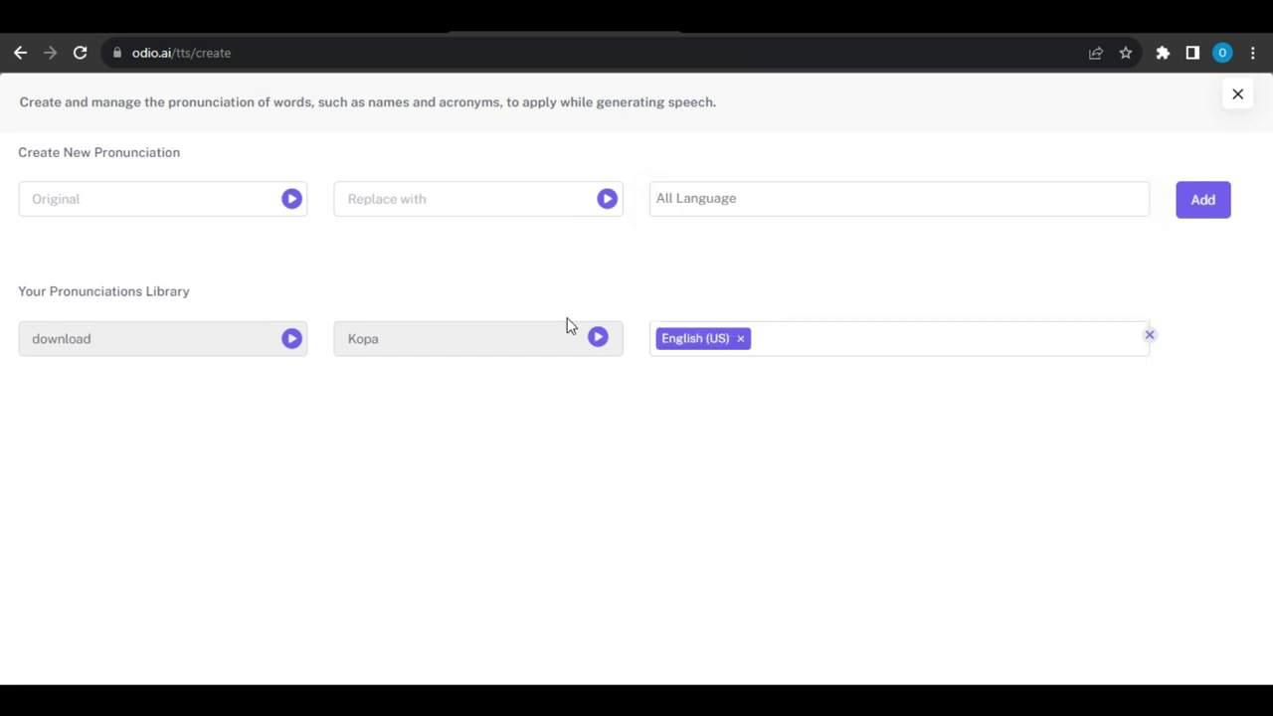
{"action": "left_click", "coordinate": [1238, 95]}
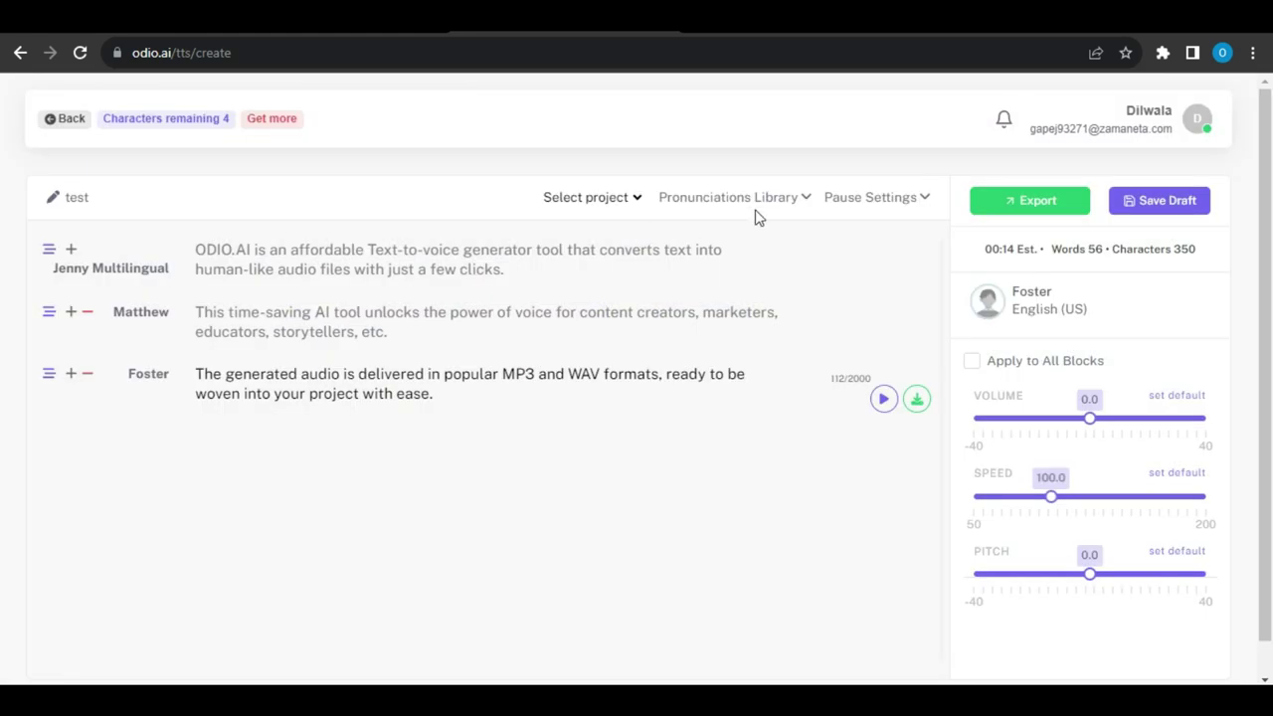
{"action": "left_click", "coordinate": [866, 202]}
{"action": "left_click", "coordinate": [770, 283]}
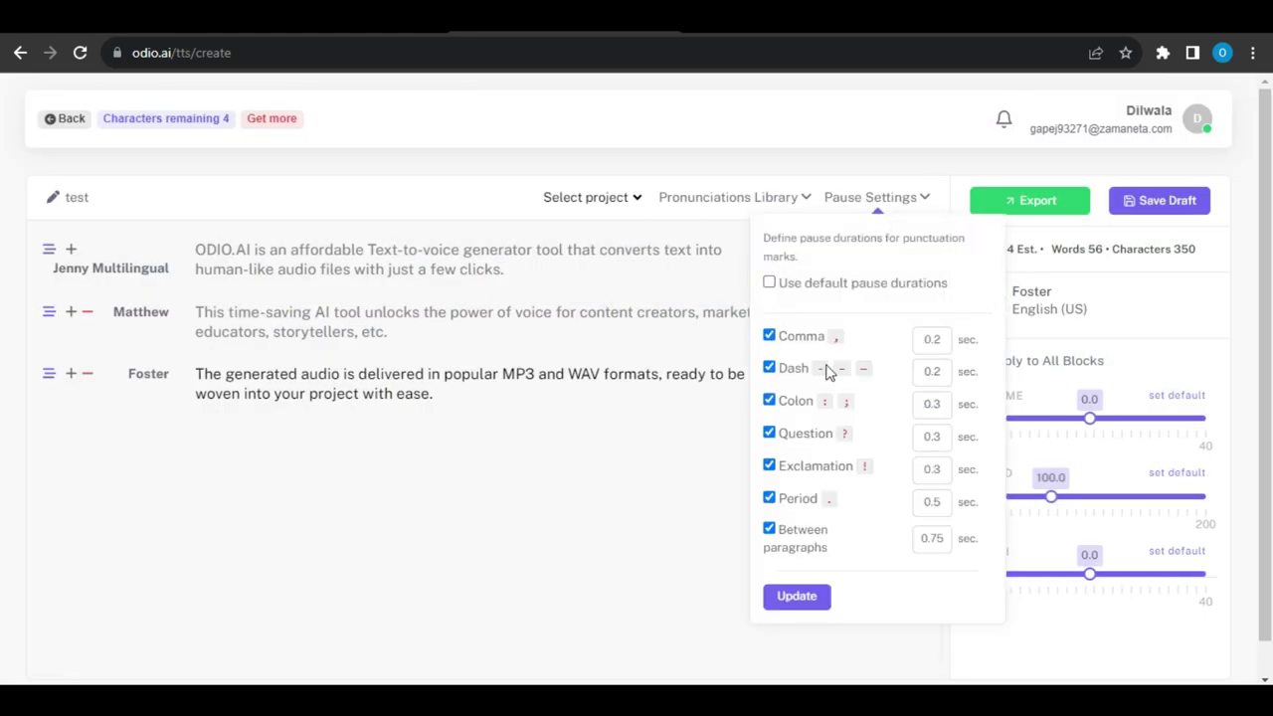
{"action": "left_click", "coordinate": [771, 285]}
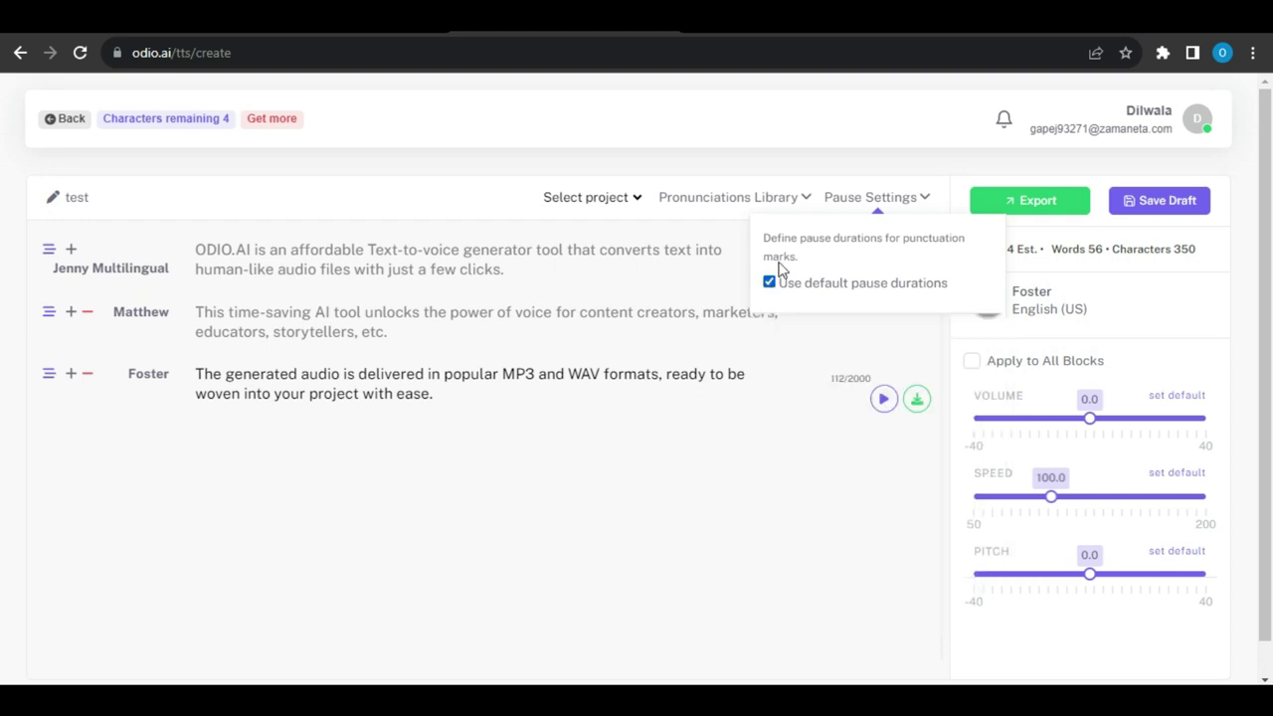
Step: Lower the volume to -14.8, adjust the speed, and set the voice style to Newscast
{"action": "left_click_drag", "start_coordinate": [1140, 418], "coordinate": [1046, 417]}
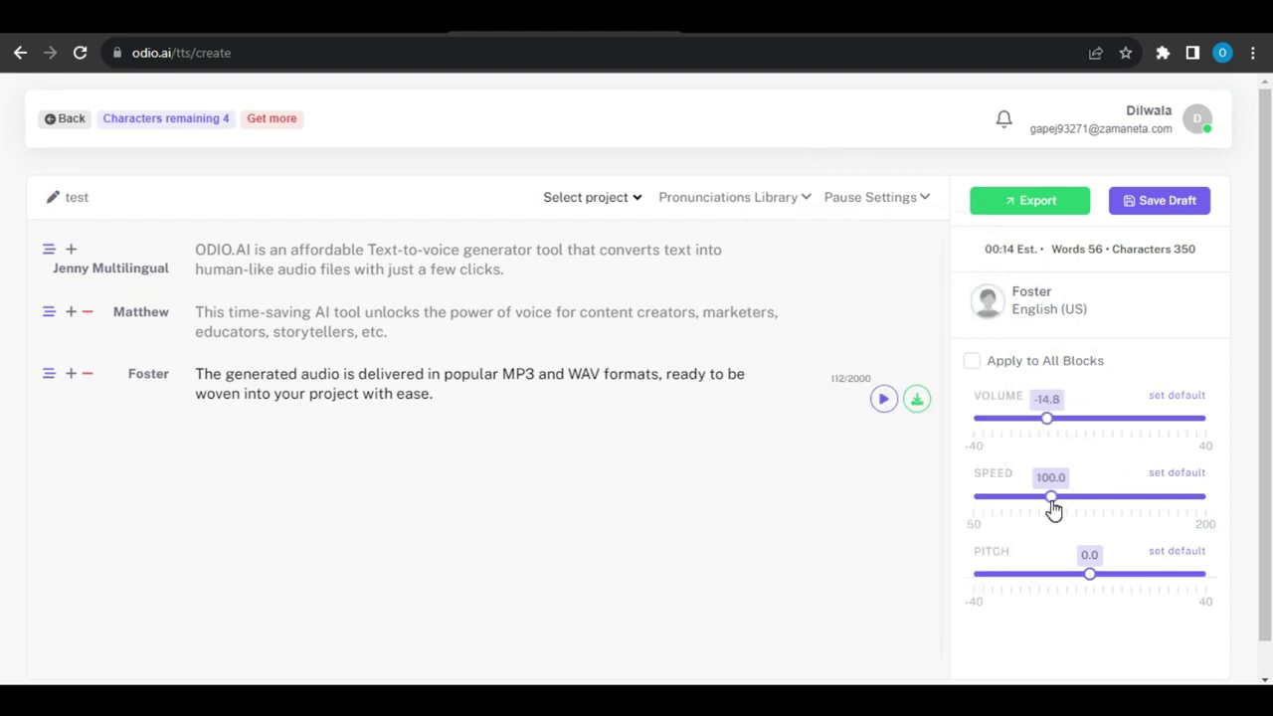
{"action": "left_click_drag", "start_coordinate": [1056, 508], "coordinate": [1074, 514]}
{"action": "scroll", "coordinate": [921, 444], "scroll_direction": "down", "scroll_amount": 4}
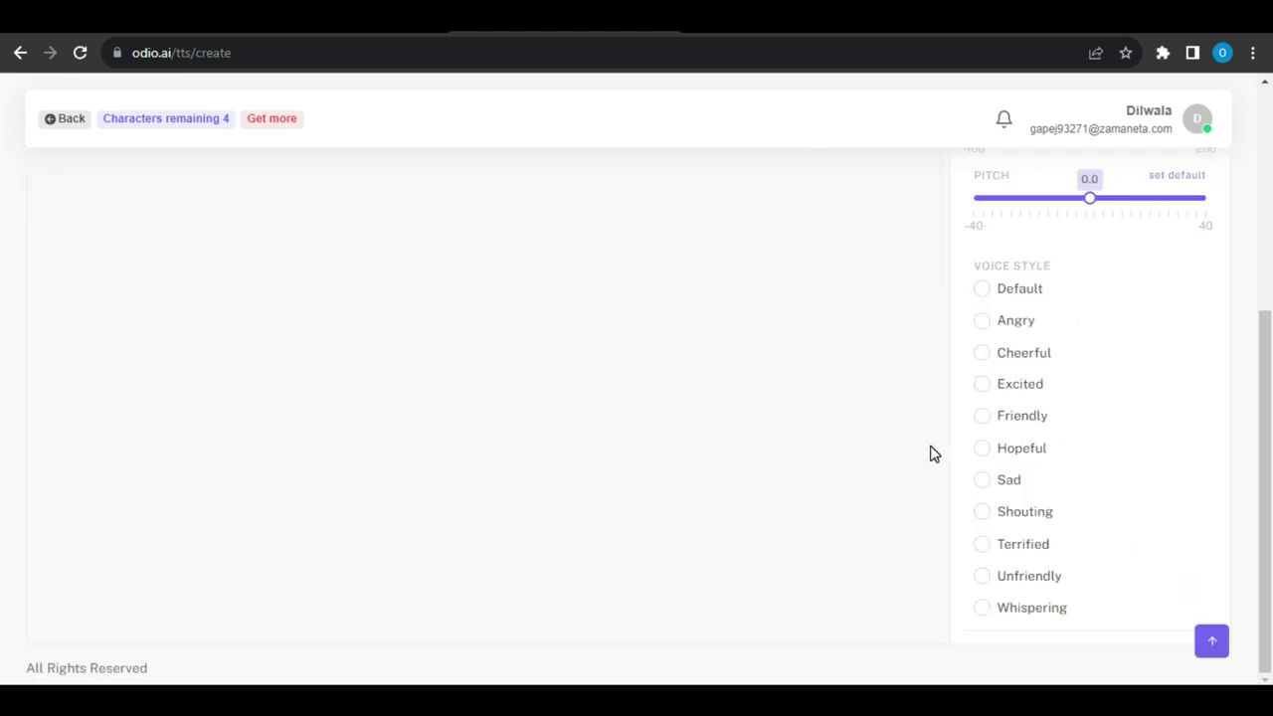
{"action": "left_click_drag", "start_coordinate": [970, 280], "coordinate": [1102, 587]}
{"action": "left_click", "coordinate": [983, 610]}
{"action": "left_click", "coordinate": [983, 585]}
{"action": "left_click", "coordinate": [985, 611]}
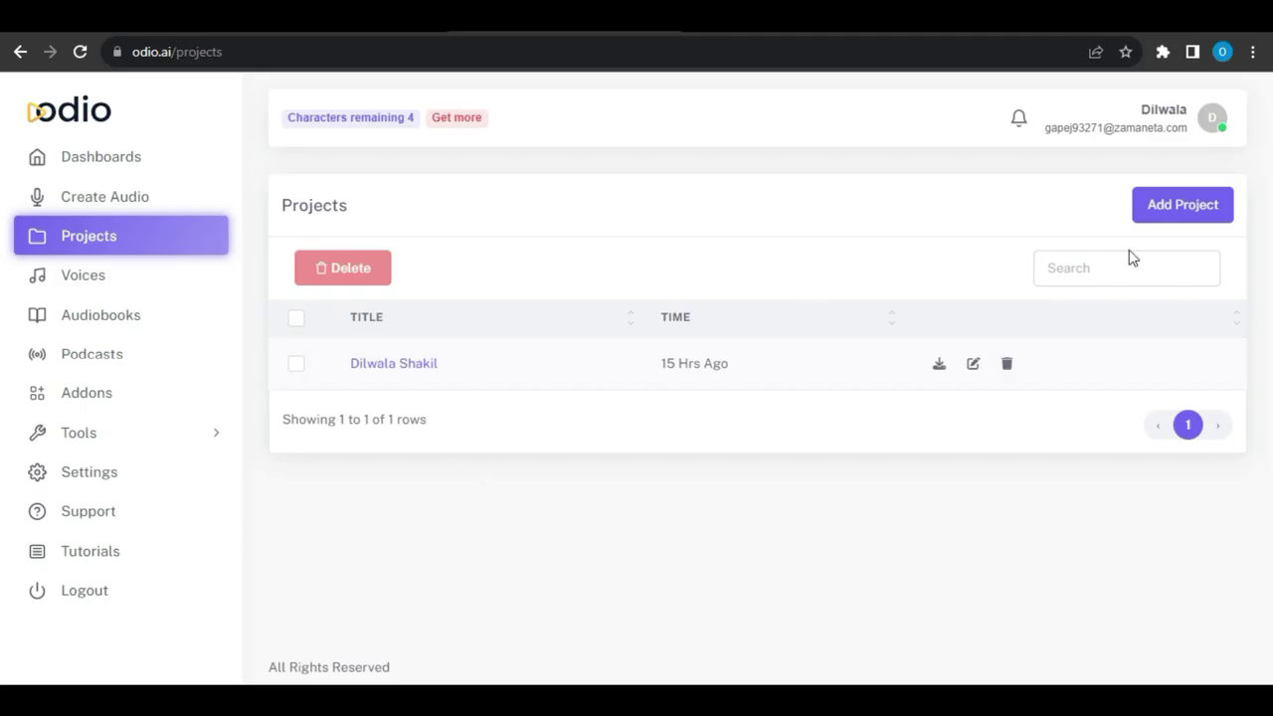
Step: Create a new project named OnlineBizAssets
{"action": "left_click", "coordinate": [1174, 207]}
{"action": "left_click", "coordinate": [511, 185]}
{"action": "type", "text": "OnlineBizAsset"}
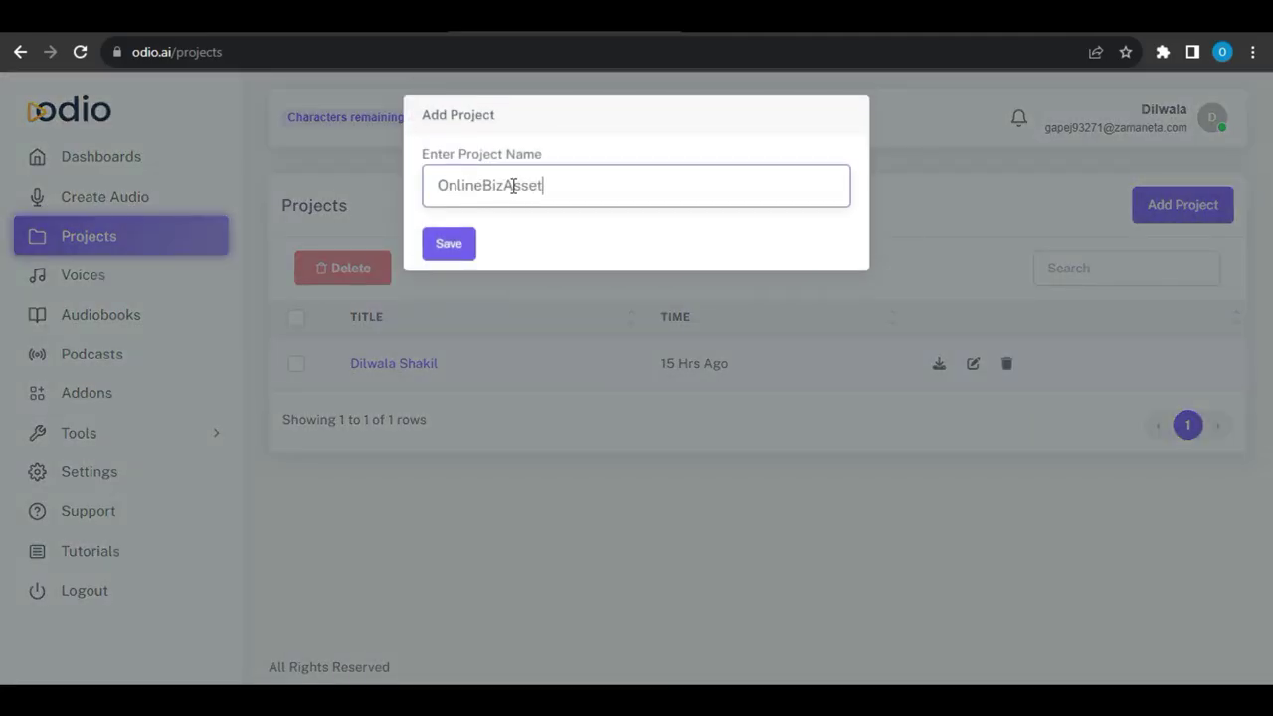
{"action": "left_click", "coordinate": [445, 244]}
Step: Move the ODIO.AI audio file into the OnlineBizAssets project
{"action": "left_click", "coordinate": [105, 198]}
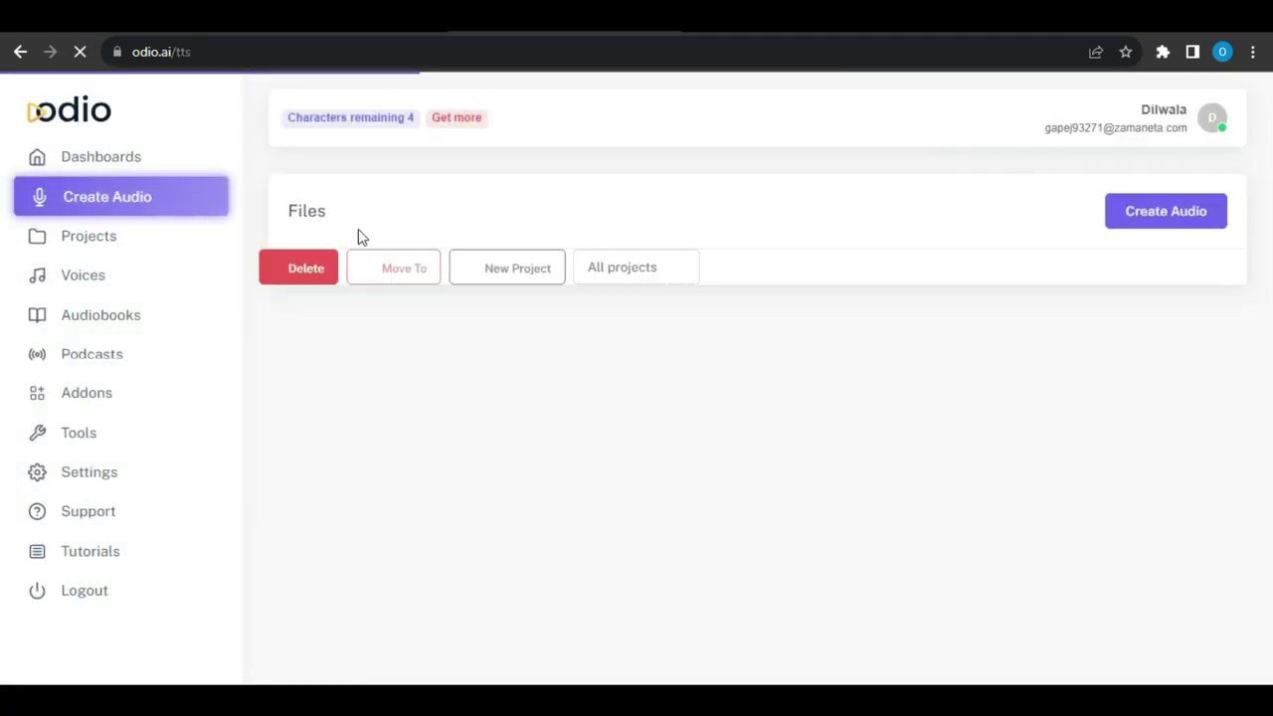
{"action": "left_click", "coordinate": [295, 408]}
{"action": "left_click", "coordinate": [447, 284]}
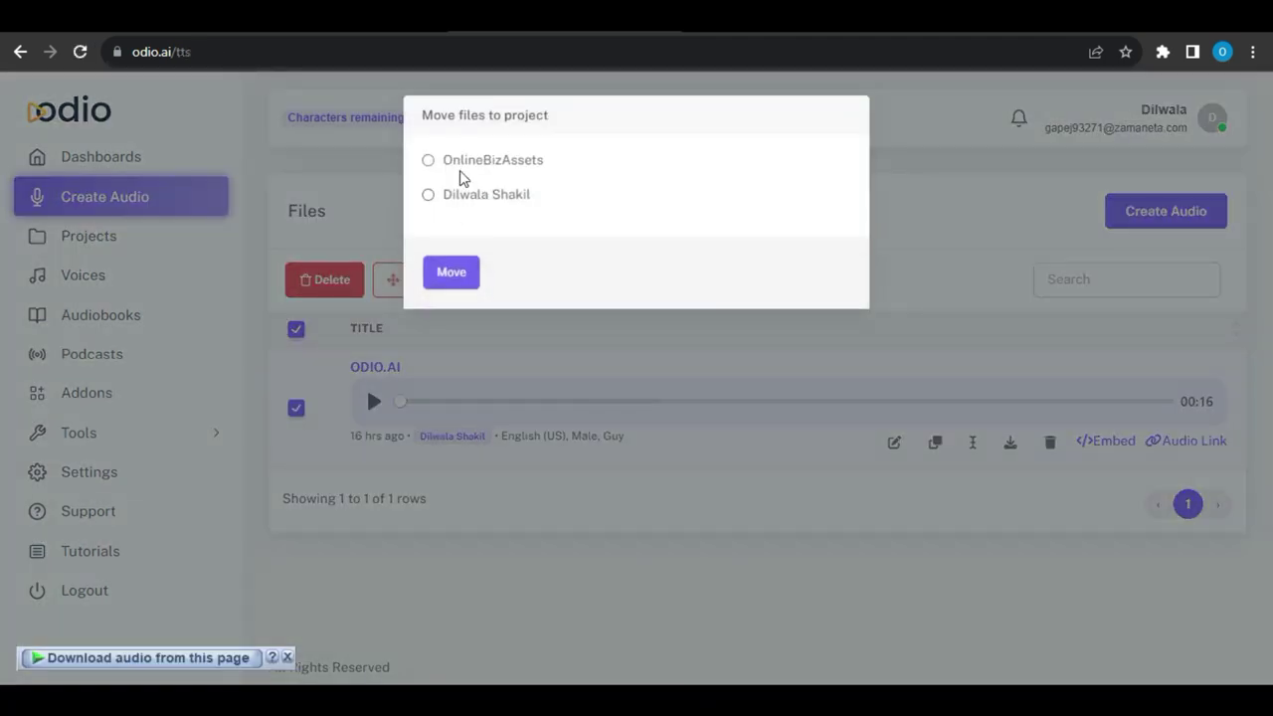
{"action": "left_click", "coordinate": [428, 160]}
{"action": "left_click", "coordinate": [450, 272]}
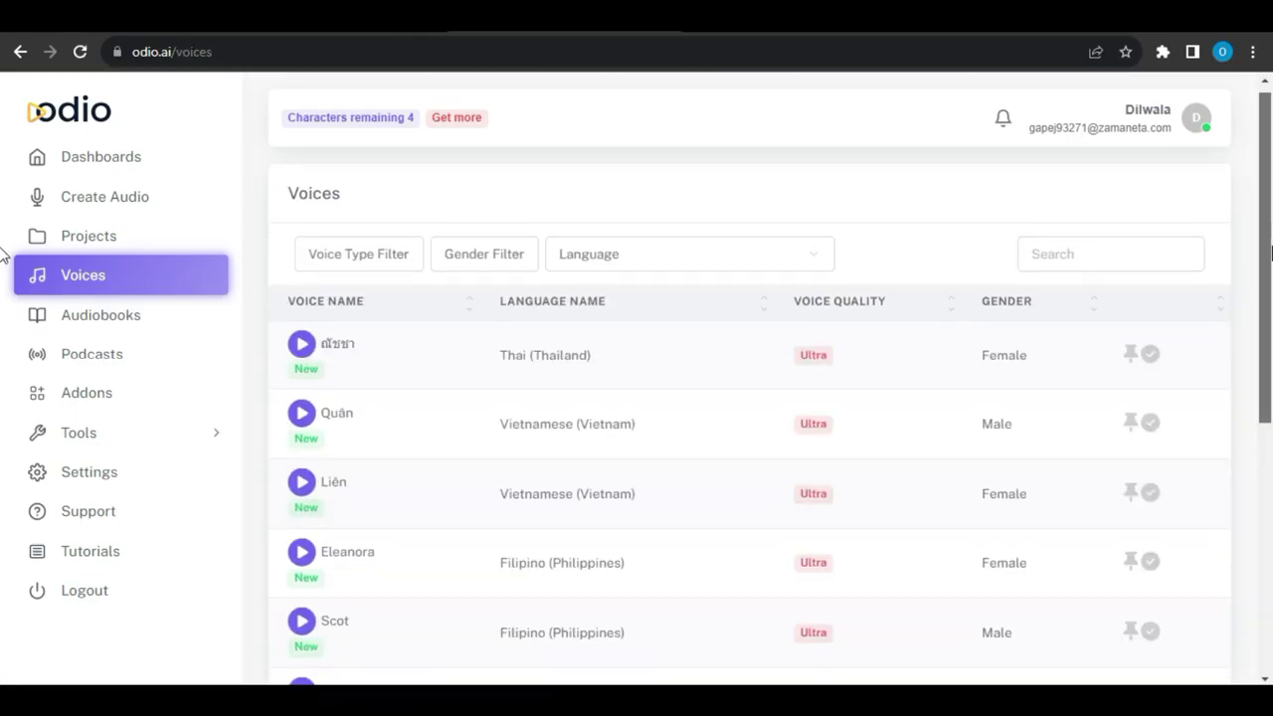
Step: Jump to the last page of voices and look through the Voice Type, Gender and Language filters
{"action": "scroll", "coordinate": [2, 537], "scroll_direction": "down", "scroll_amount": 5}
{"action": "left_click", "coordinate": [1167, 589]}
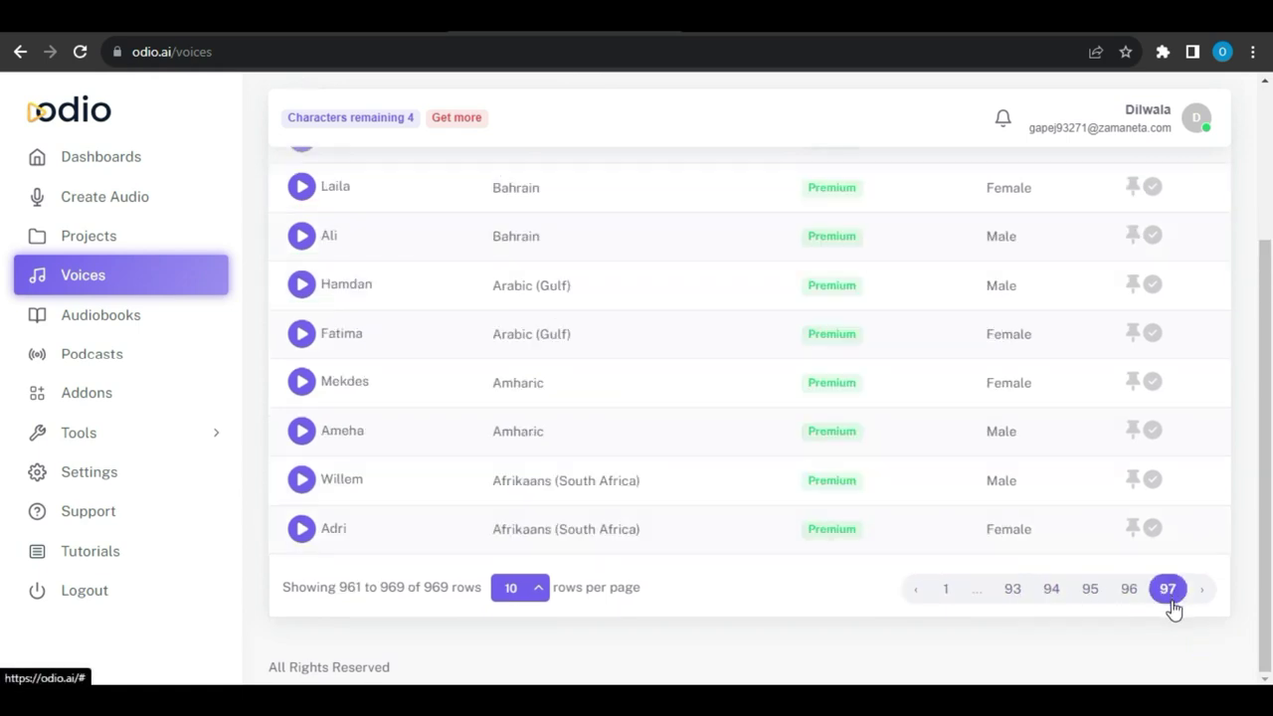
{"action": "scroll", "coordinate": [926, 597], "scroll_direction": "up", "scroll_amount": 5}
{"action": "left_click", "coordinate": [358, 264]}
{"action": "left_click", "coordinate": [469, 271]}
{"action": "left_click", "coordinate": [623, 265]}
{"action": "left_click_drag", "start_coordinate": [840, 332], "coordinate": [869, 614]}
{"action": "left_click", "coordinate": [466, 318]}
Step: Show 100 voices per page in the Voices list
{"action": "scroll", "coordinate": [480, 510], "scroll_direction": "down", "scroll_amount": 3}
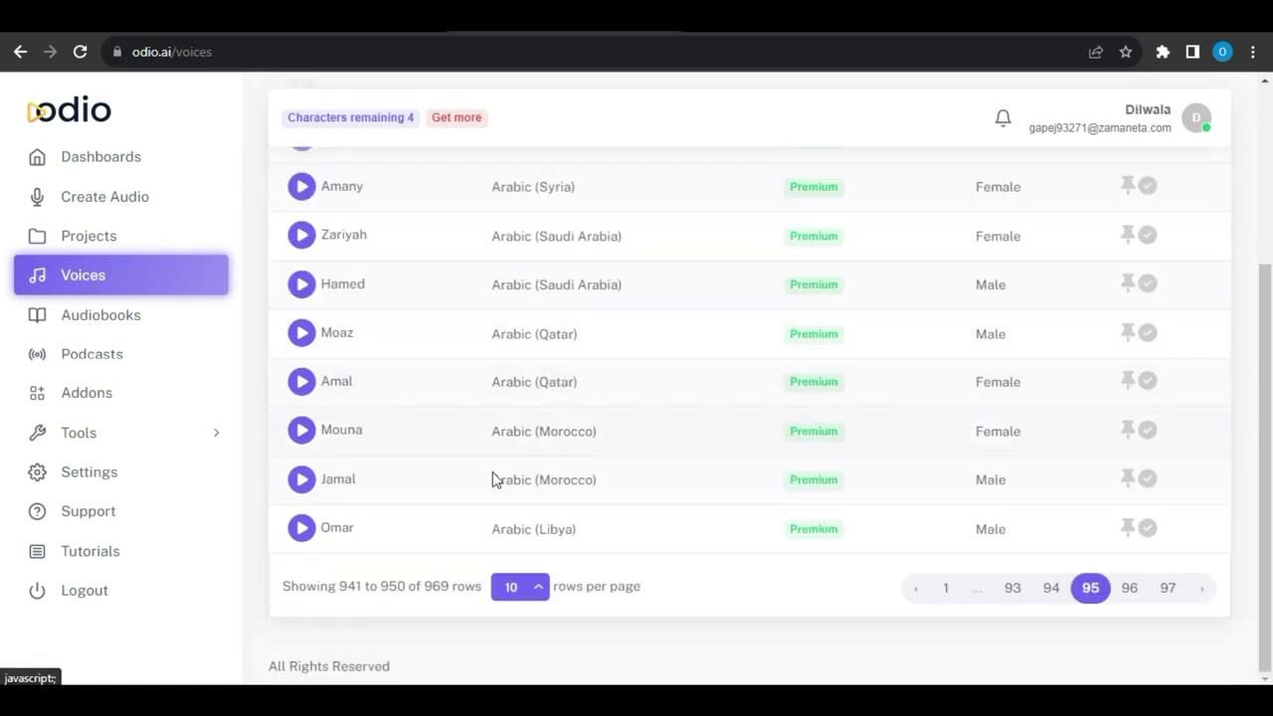
{"action": "left_click", "coordinate": [510, 587]}
{"action": "left_click", "coordinate": [527, 540]}
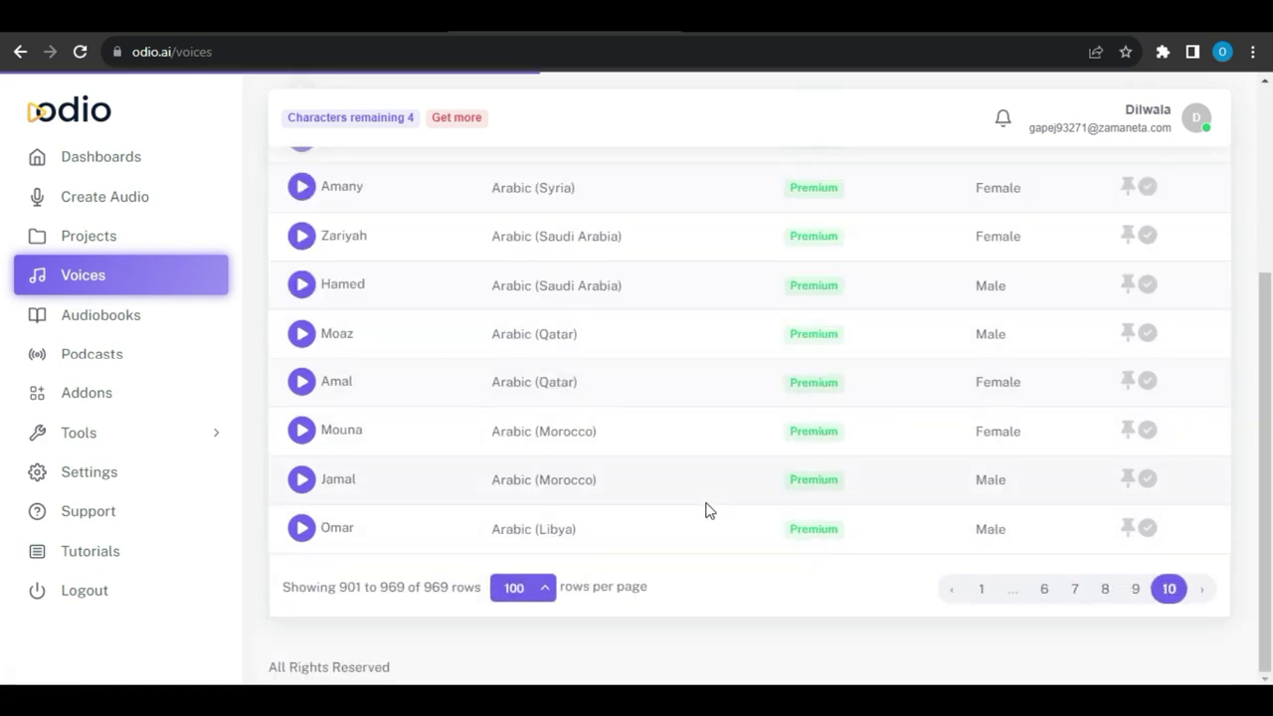
{"action": "scroll", "coordinate": [702, 514], "scroll_direction": "down", "scroll_amount": 20}
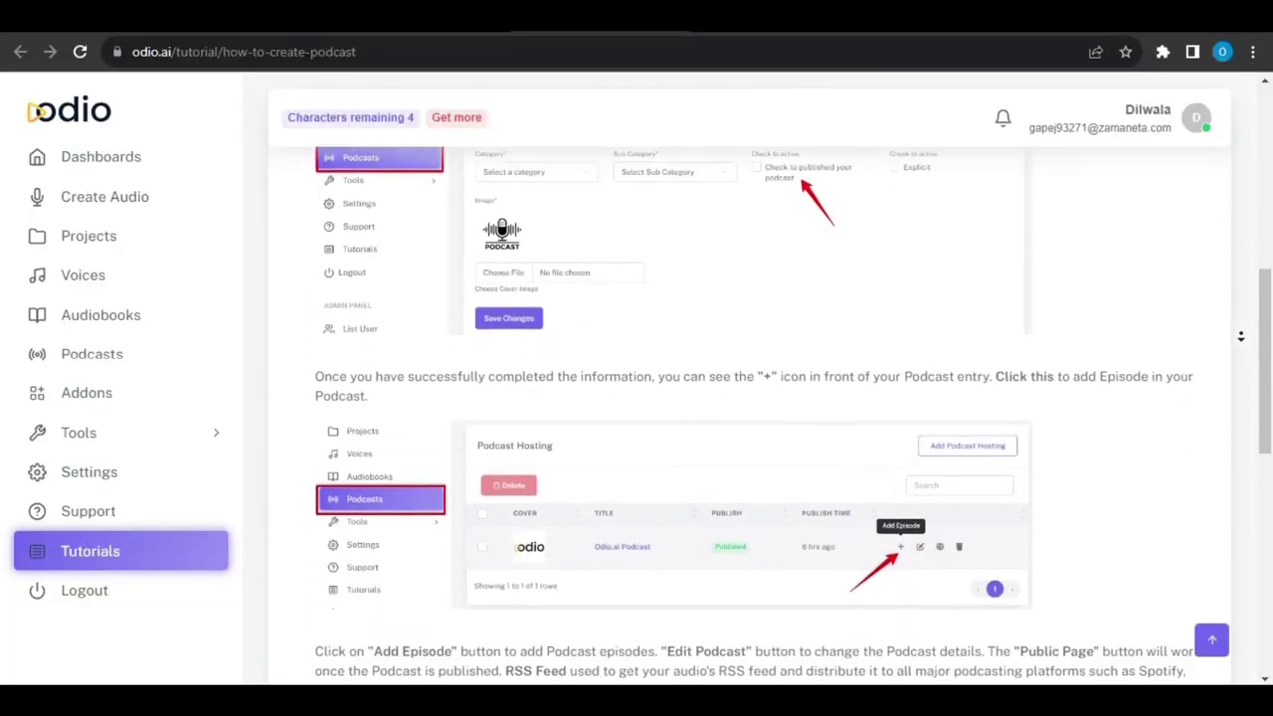
Step: Scroll down through the How to Create Audiobook tutorial
{"action": "scroll", "coordinate": [1240, 336], "scroll_direction": "down", "scroll_amount": 6}
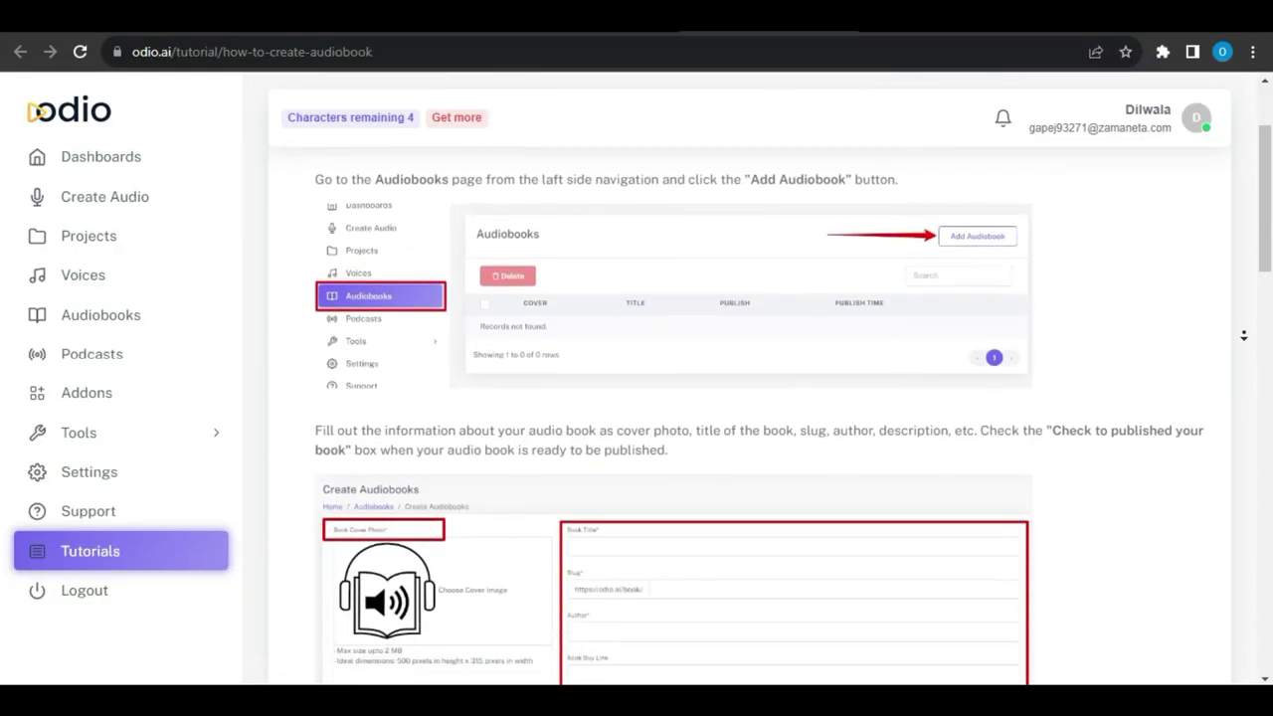
{"action": "scroll", "coordinate": [1243, 339], "scroll_direction": "down", "scroll_amount": 3}
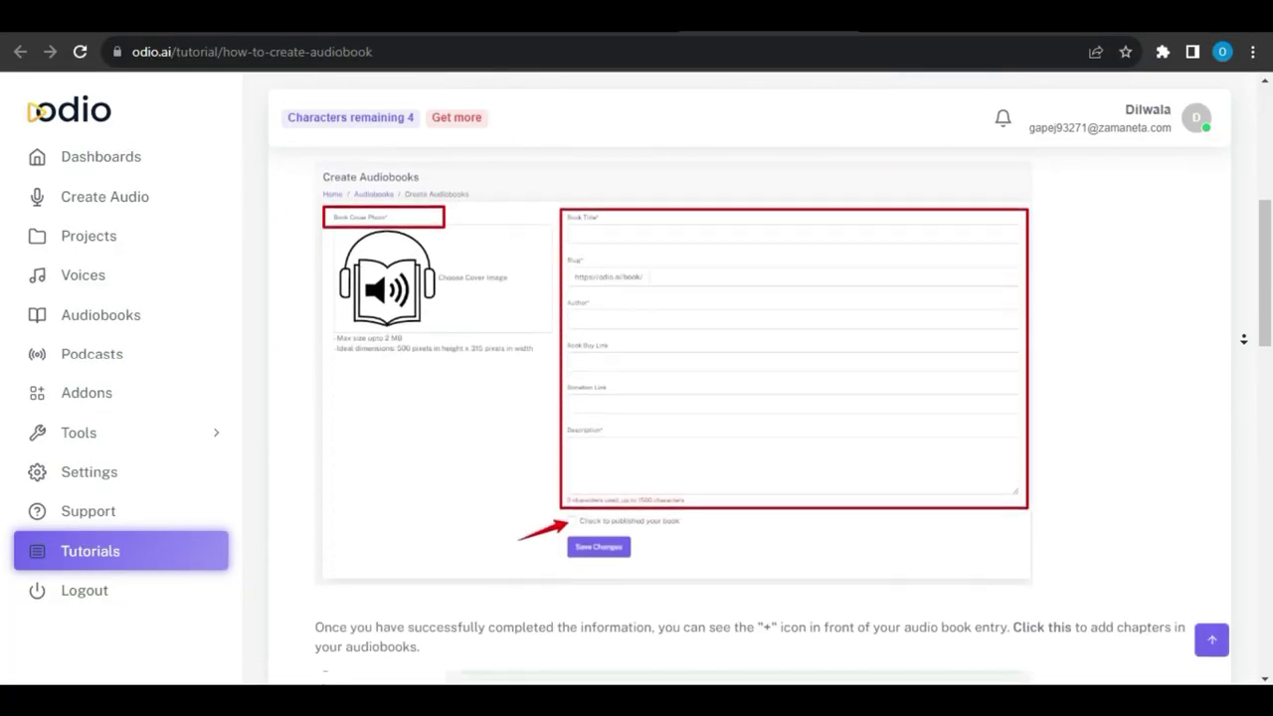
{"action": "scroll", "coordinate": [1243, 339], "scroll_direction": "down", "scroll_amount": 12}
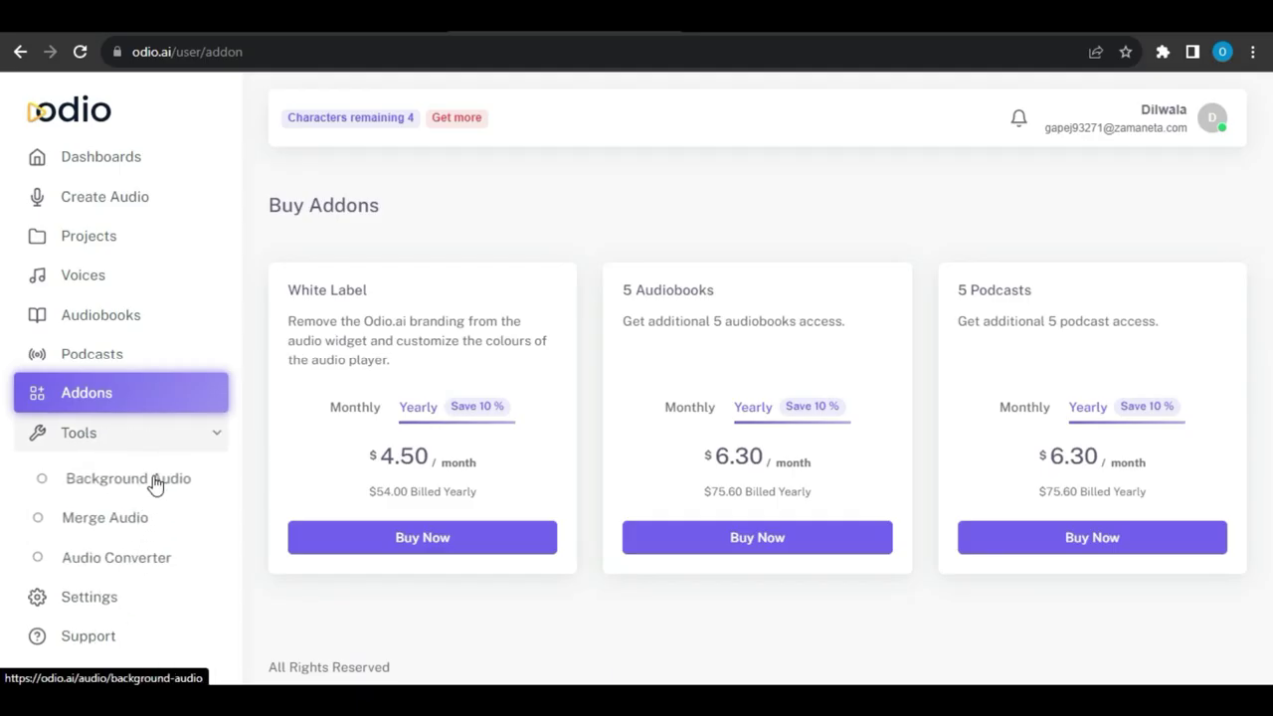
Step: Open the Background Audio tool from the Tools section of the sidebar
{"action": "left_click", "coordinate": [146, 490]}
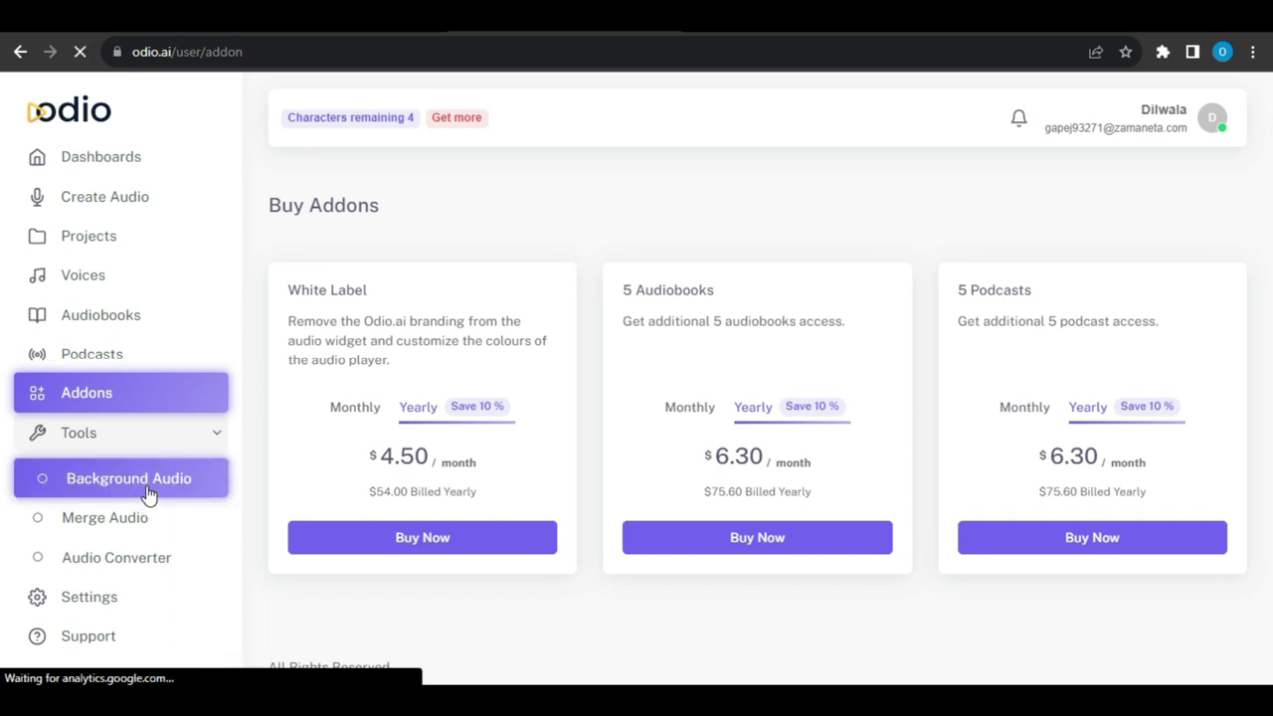
Step: Pick enter-button-mechanical-keyboard-14388.mp3 as the background sound file
{"action": "left_click", "coordinate": [340, 292]}
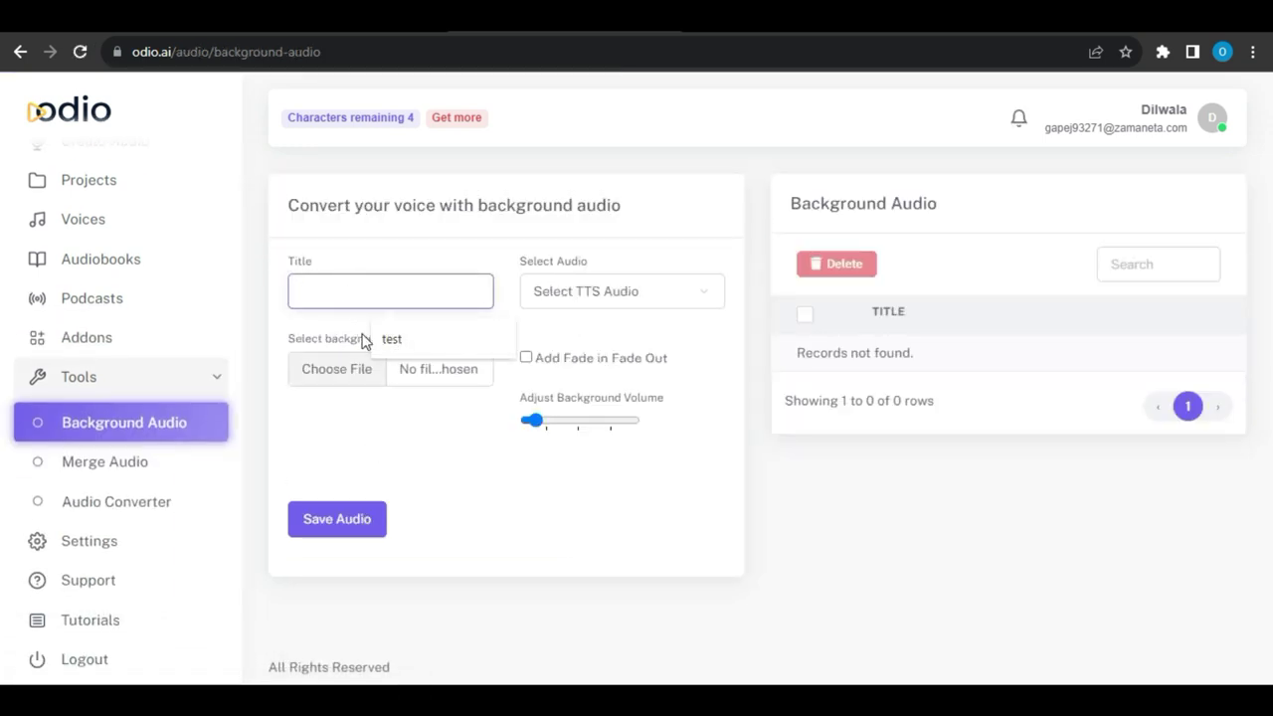
{"action": "left_click", "coordinate": [347, 376]}
{"action": "left_click", "coordinate": [242, 137]}
Step: Choose the ODIO.AI speech as the TTS audio, enable fade in/out and adjust the volume slider
{"action": "left_click", "coordinate": [986, 30]}
{"action": "left_click", "coordinate": [580, 296]}
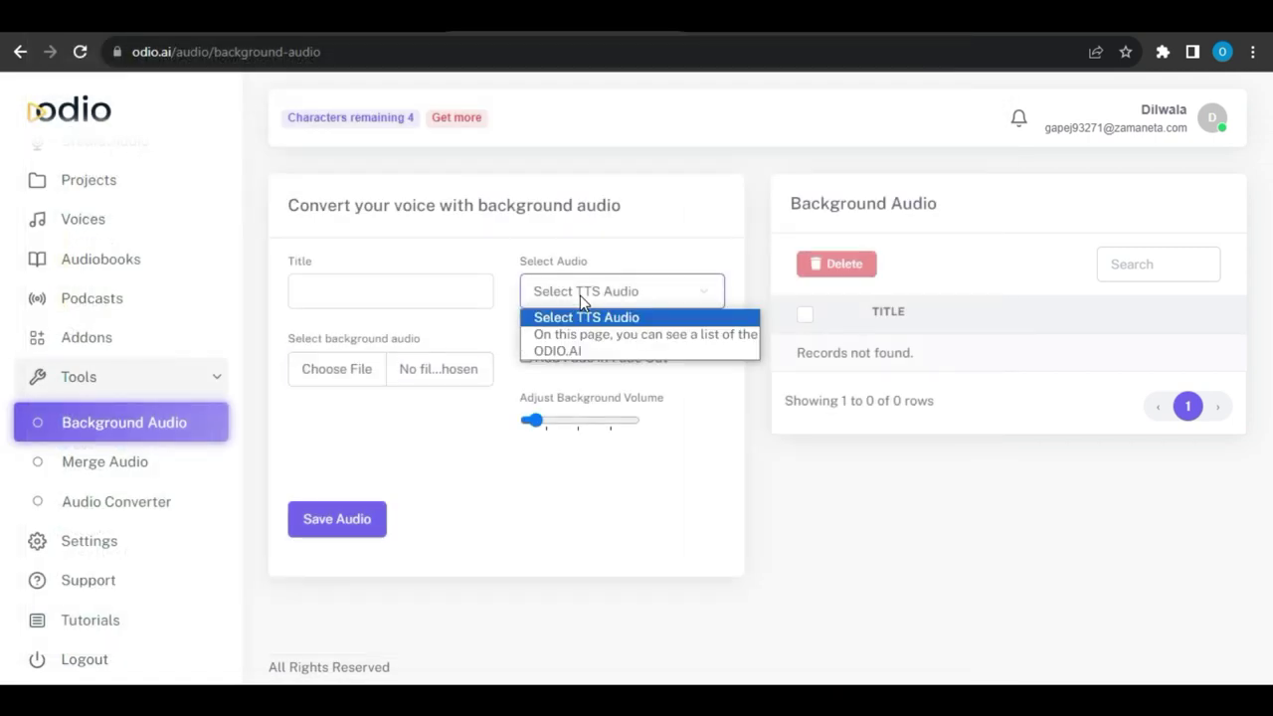
{"action": "left_click", "coordinate": [579, 351]}
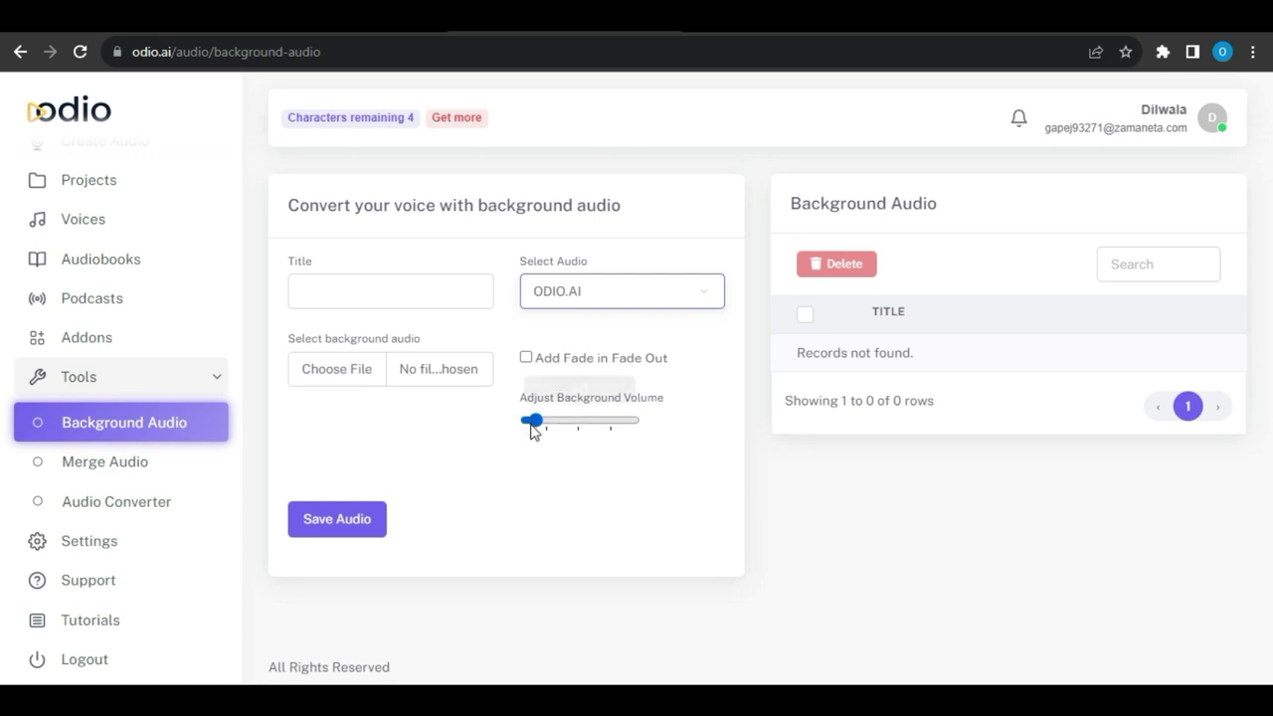
{"action": "mouse_move", "coordinate": [534, 419]}
{"action": "left_mouse_down"}
{"action": "mouse_move", "coordinate": [611, 421]}
{"action": "mouse_move", "coordinate": [527, 419]}
{"action": "left_mouse_up"}
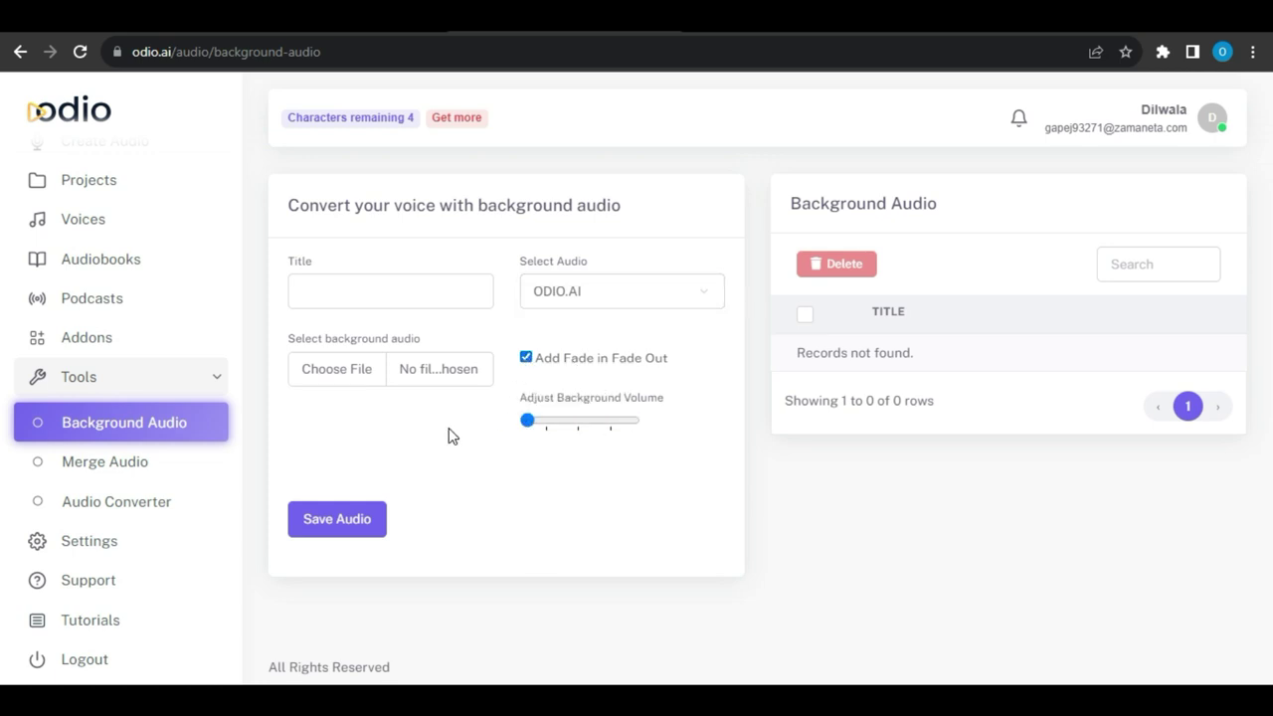
Step: In Merge Audio, title the merge 'test' and add another audio file row
{"action": "left_click", "coordinate": [104, 462]}
{"action": "left_click", "coordinate": [397, 360]}
{"action": "type", "text": "test"}
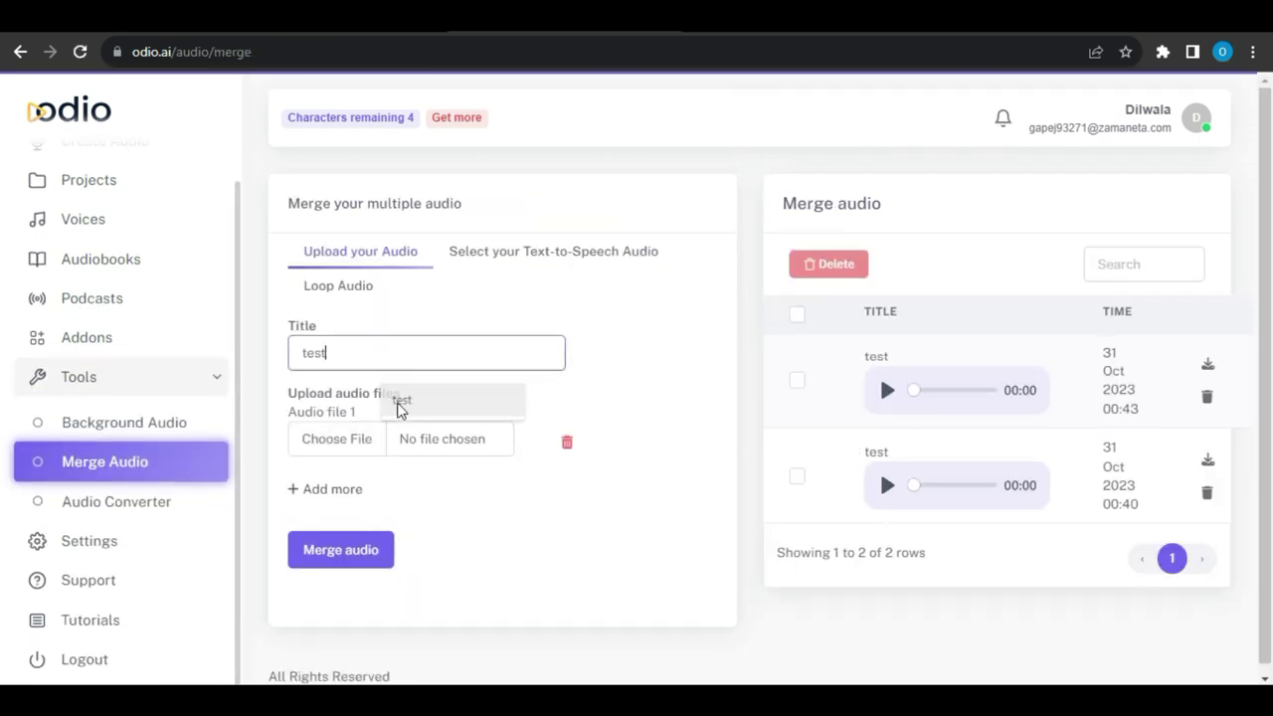
{"action": "left_click", "coordinate": [360, 438]}
{"action": "key", "text": "Escape"}
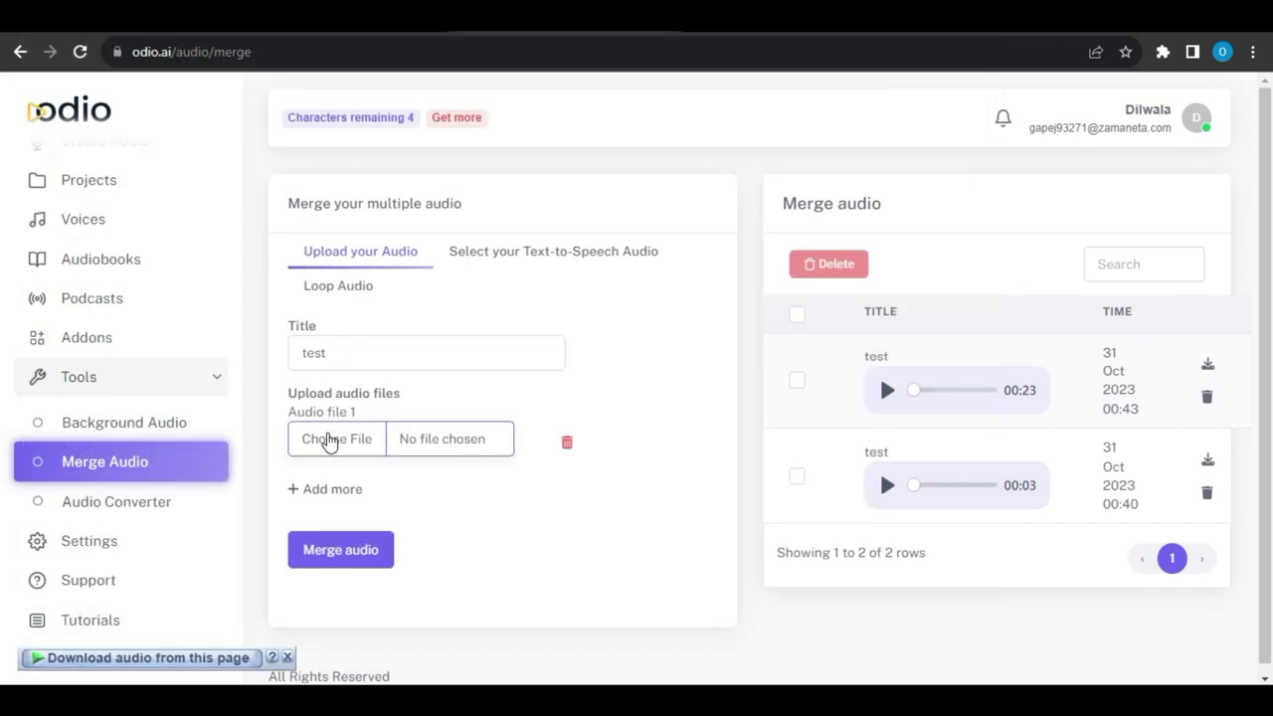
{"action": "left_click", "coordinate": [333, 487]}
{"action": "scroll", "coordinate": [358, 499], "scroll_direction": "down", "scroll_amount": 1}
Step: On the Loop Audio tab, title it 'test' and set the loop count to 5
{"action": "left_click", "coordinate": [502, 171]}
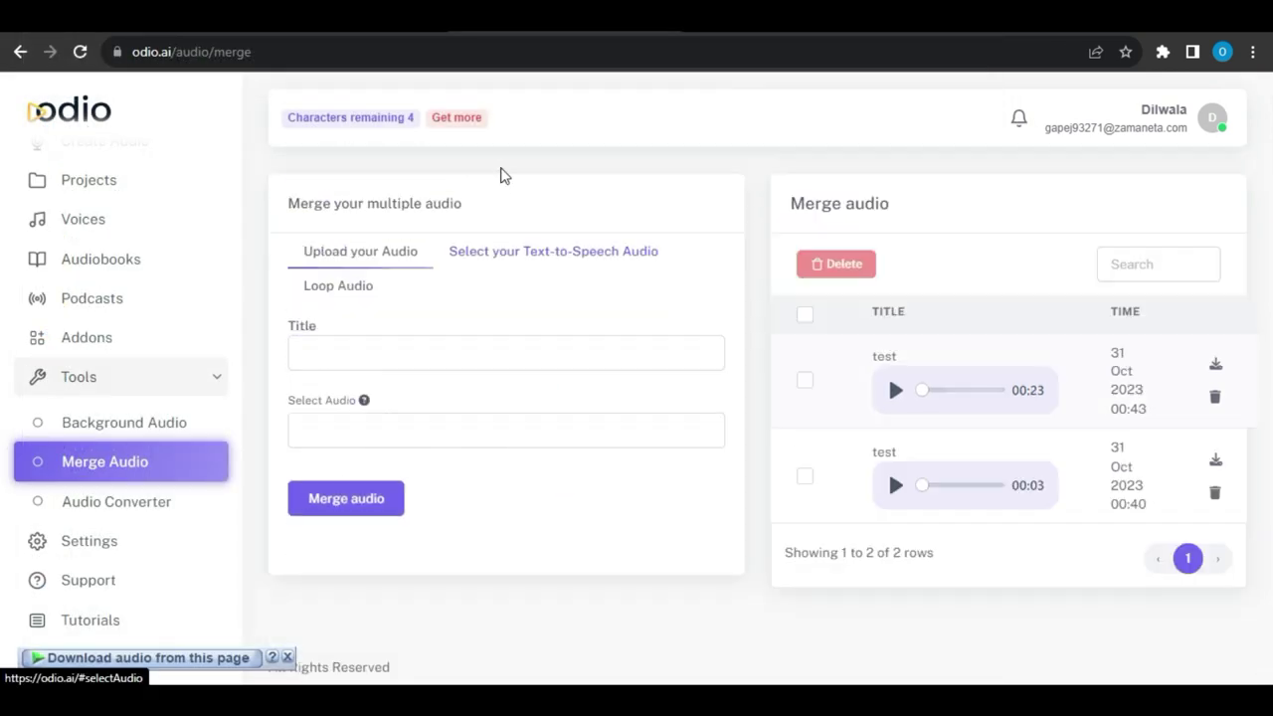
{"action": "left_click", "coordinate": [356, 287]}
{"action": "scroll", "coordinate": [358, 328], "scroll_direction": "down", "scroll_amount": 1}
{"action": "left_click", "coordinate": [381, 226]}
{"action": "left_click", "coordinate": [398, 266]}
{"action": "left_click", "coordinate": [341, 295]}
{"action": "type", "text": "5"}
{"action": "left_click", "coordinate": [354, 398]}
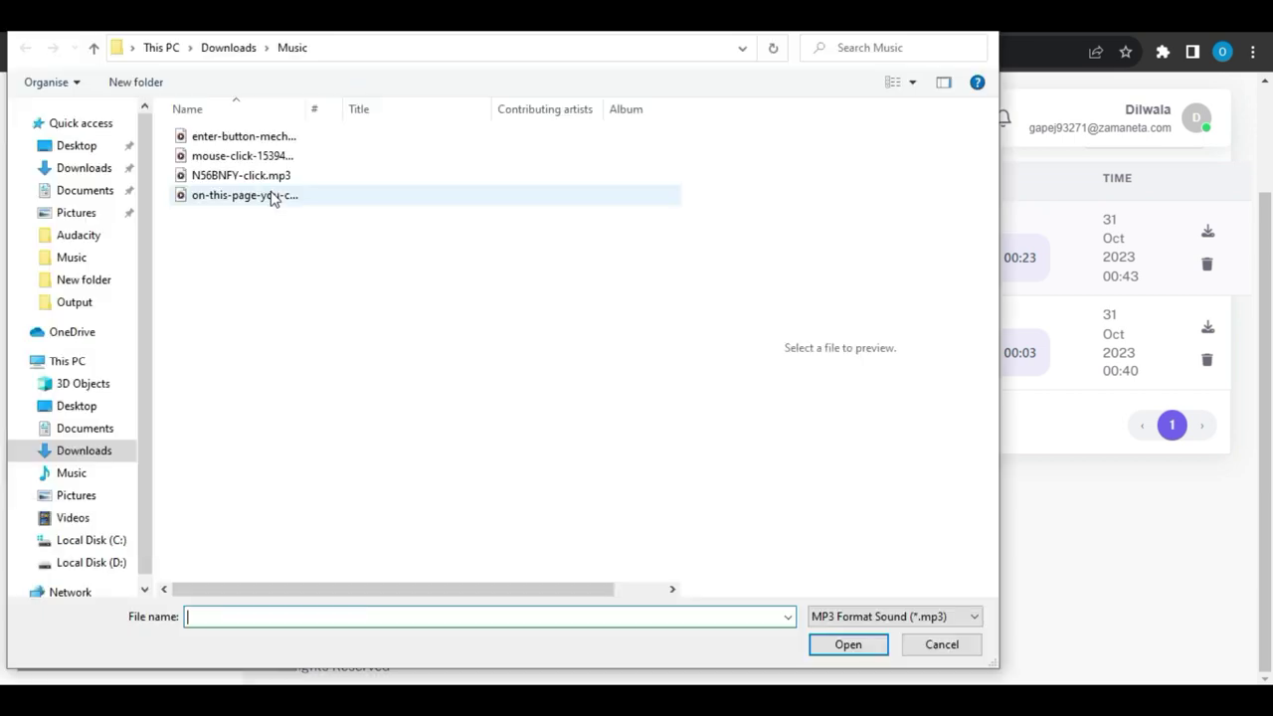
{"action": "left_click", "coordinate": [267, 197]}
{"action": "key", "text": "Escape"}
{"action": "scroll", "coordinate": [423, 430], "scroll_direction": "up", "scroll_amount": 2}
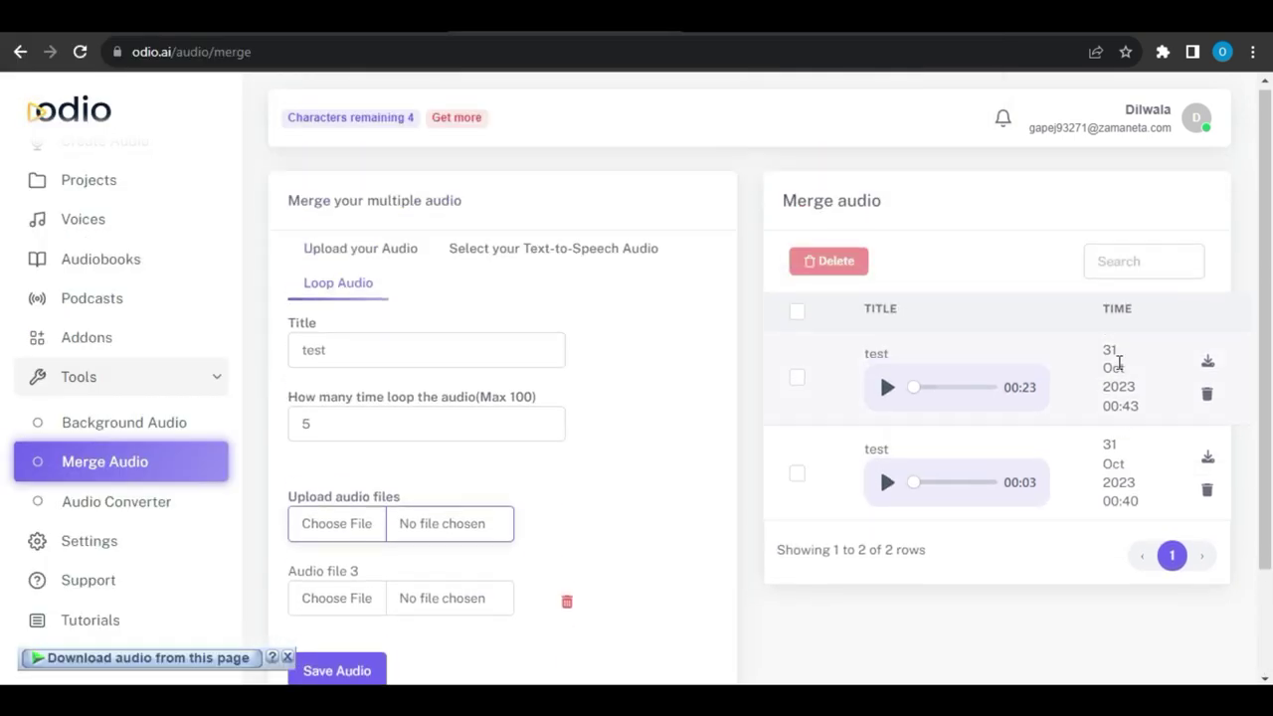
Step: In the Audio Converter, select the ODIO.AI speech with MP3 as output format
{"action": "scroll", "coordinate": [418, 467], "scroll_direction": "down", "scroll_amount": 1}
{"action": "left_click", "coordinate": [121, 502]}
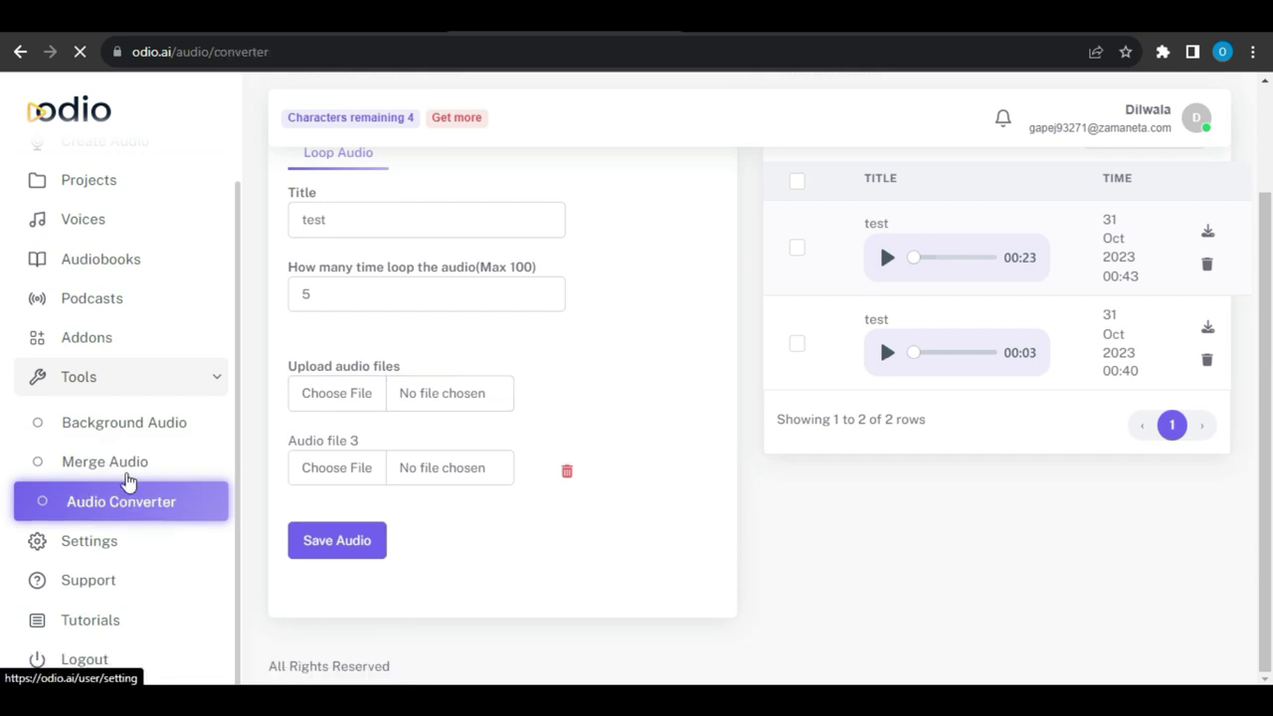
{"action": "left_click", "coordinate": [395, 382]}
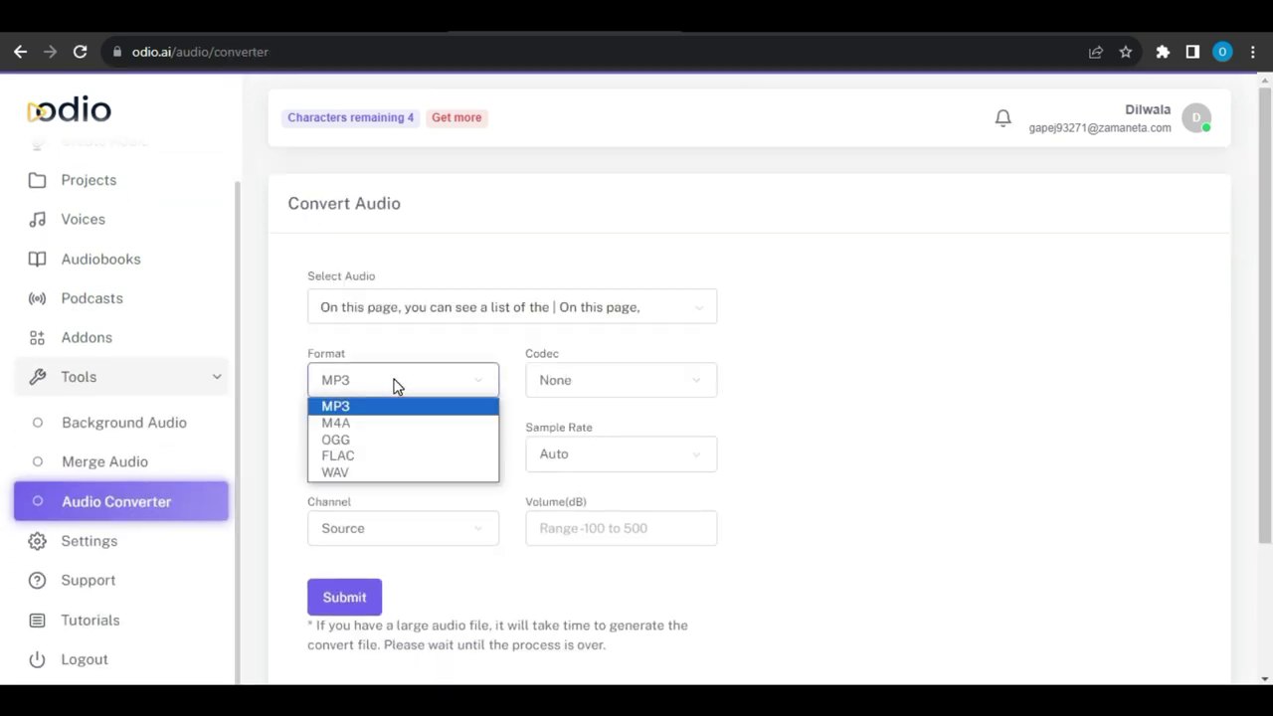
{"action": "left_click", "coordinate": [411, 307]}
{"action": "left_click", "coordinate": [416, 426]}
{"action": "left_click", "coordinate": [386, 380]}
Step: Set the conversion quality to 400 kbps and the sample rate to 22.05k
{"action": "left_click", "coordinate": [572, 383]}
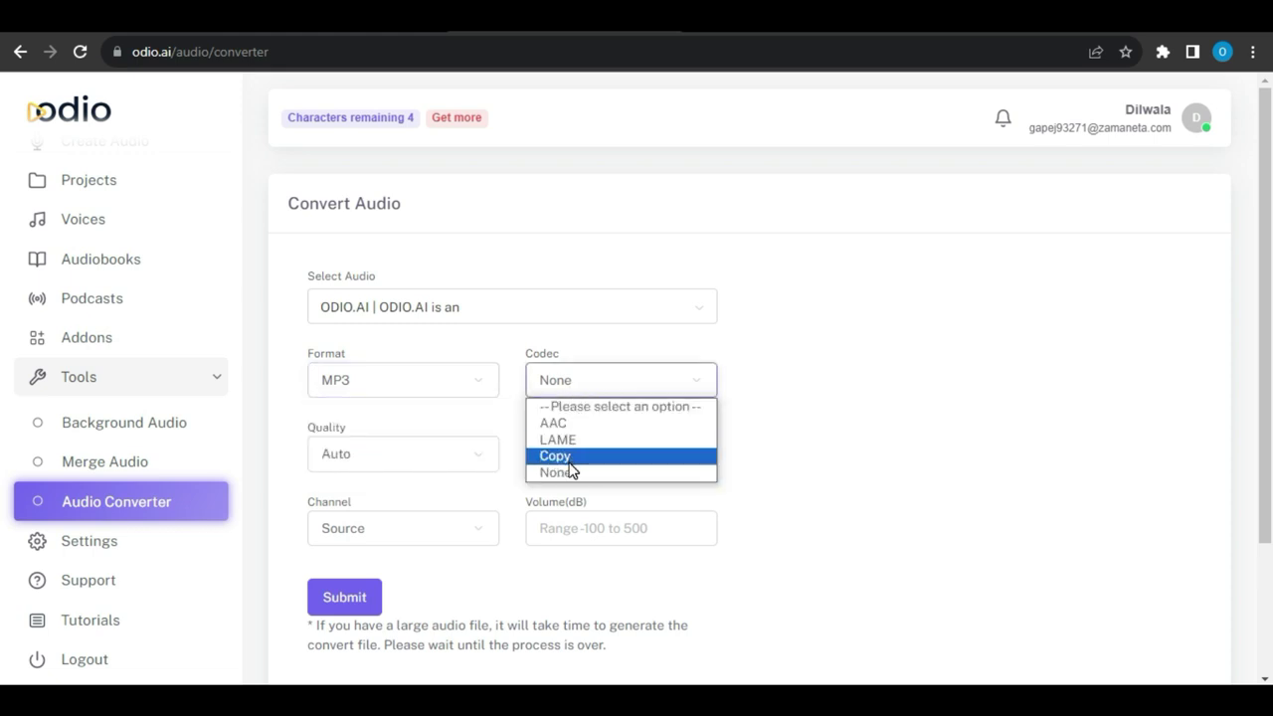
{"action": "left_click", "coordinate": [376, 459]}
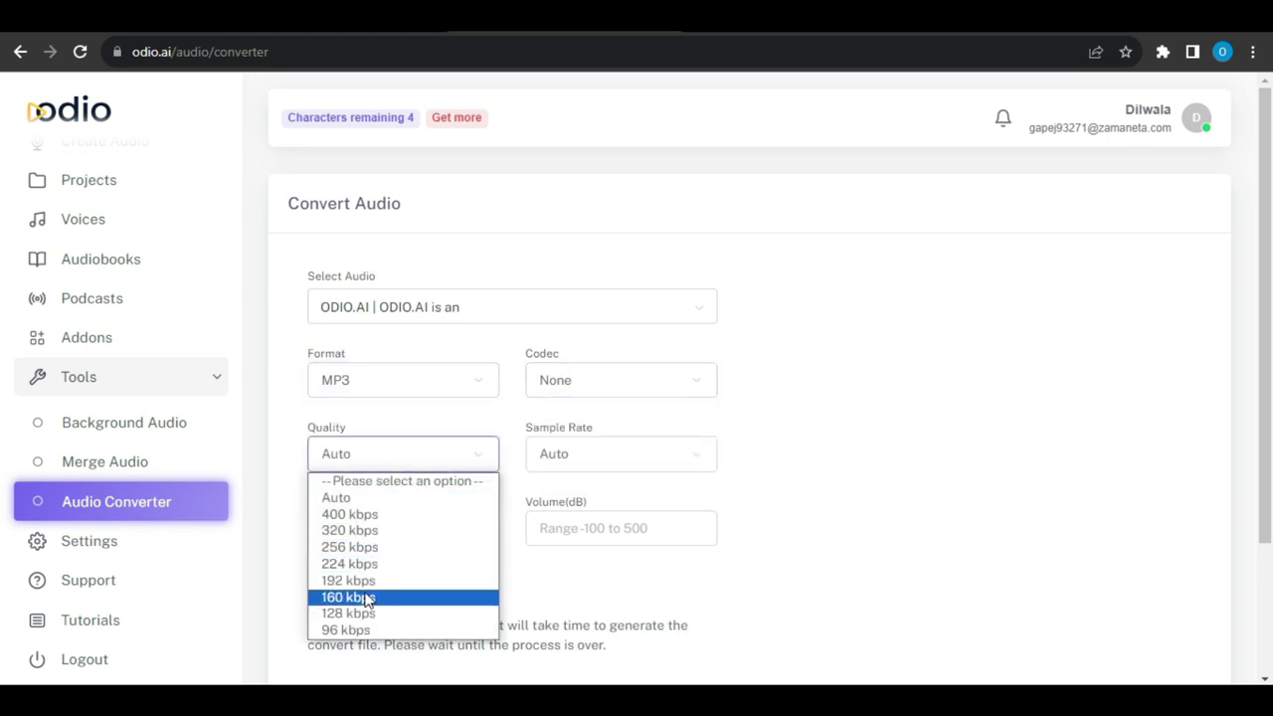
{"action": "left_click", "coordinate": [358, 514]}
{"action": "left_click", "coordinate": [610, 454]}
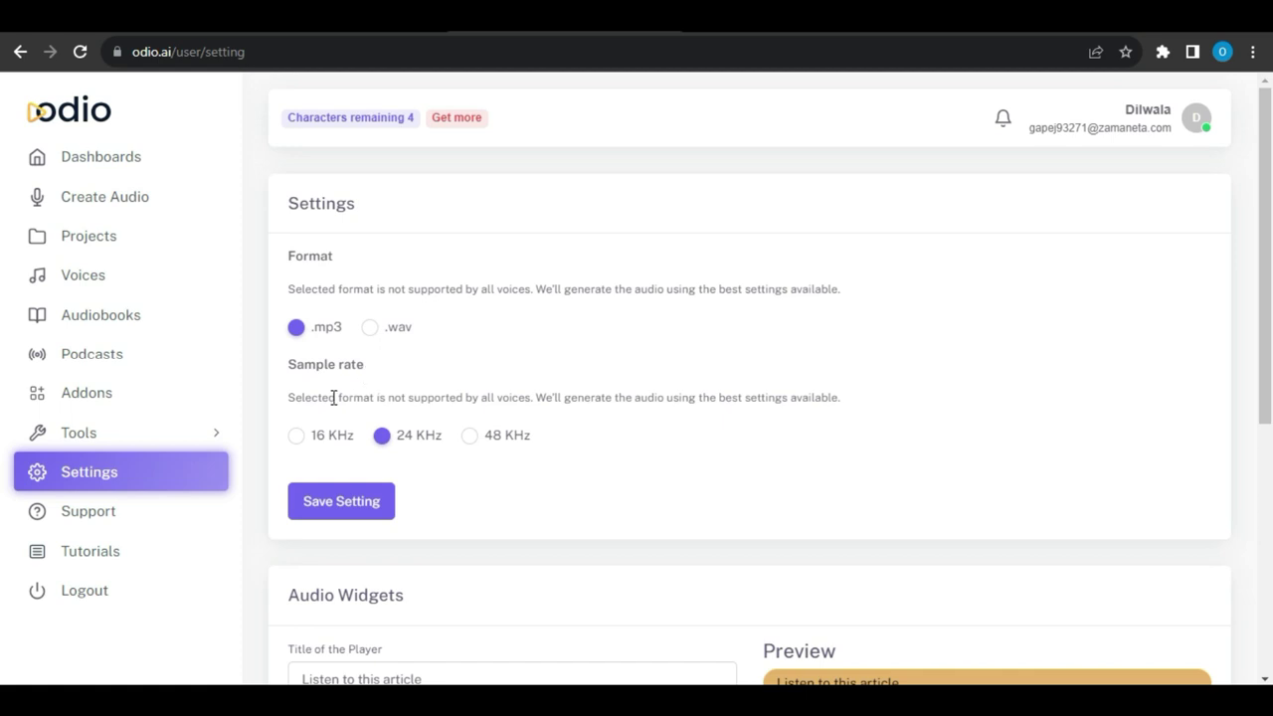
Step: Enable the widget's Download button and turn off its Background
{"action": "scroll", "coordinate": [338, 448], "scroll_direction": "down", "scroll_amount": 5}
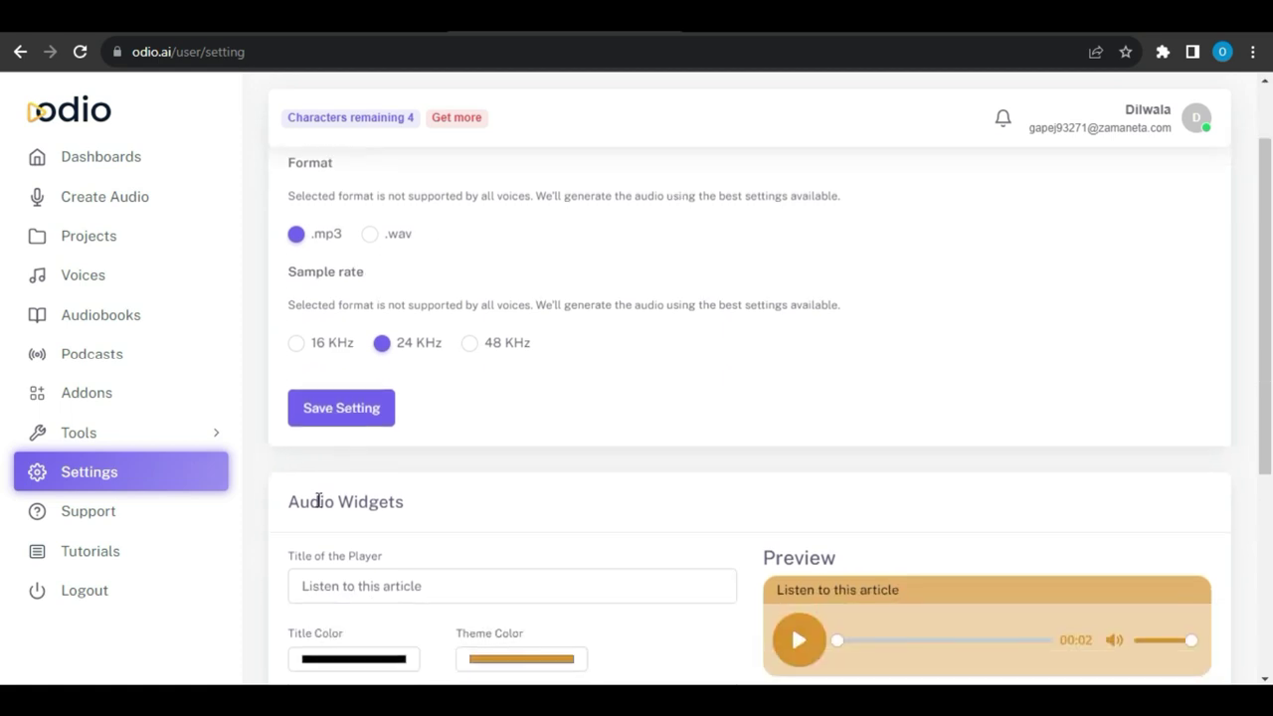
{"action": "left_click", "coordinate": [296, 417]}
{"action": "left_click", "coordinate": [296, 340]}
Step: Go to Support and open the How to Create Podcast tutorial
{"action": "left_click", "coordinate": [213, 502]}
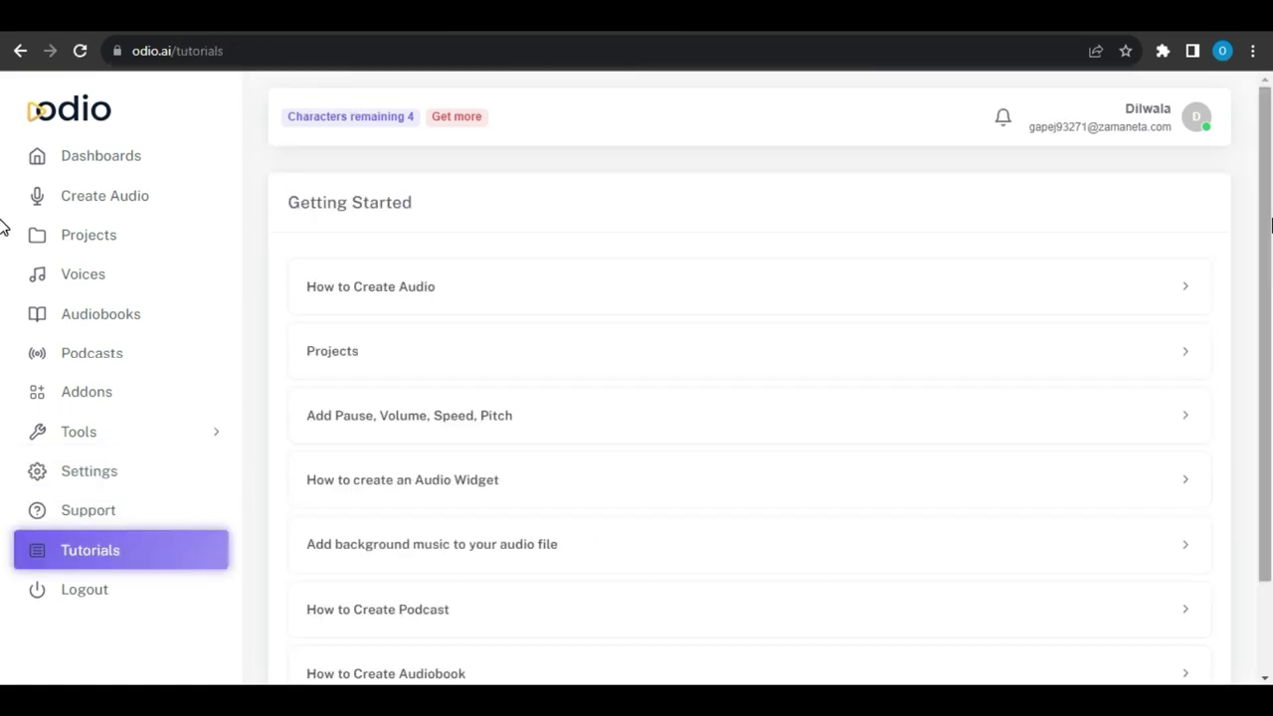
{"action": "scroll", "coordinate": [3, 312], "scroll_direction": "down", "scroll_amount": 2}
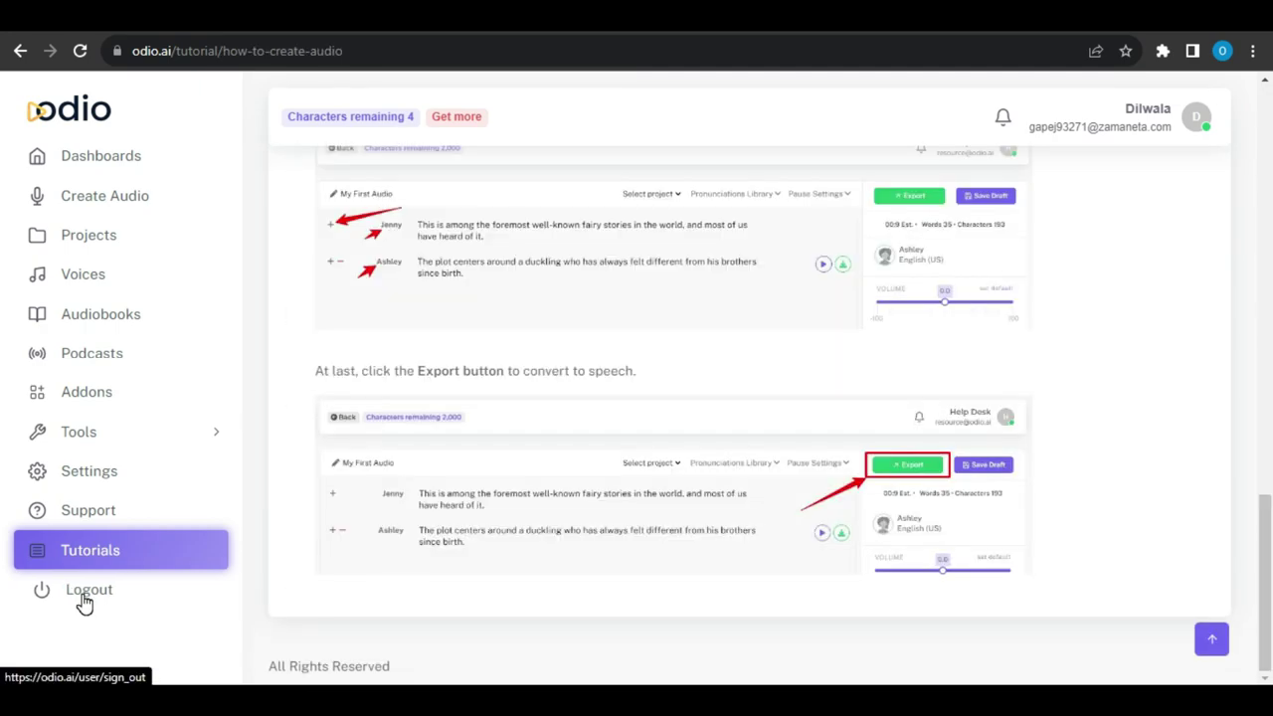
{"action": "left_click", "coordinate": [85, 597]}
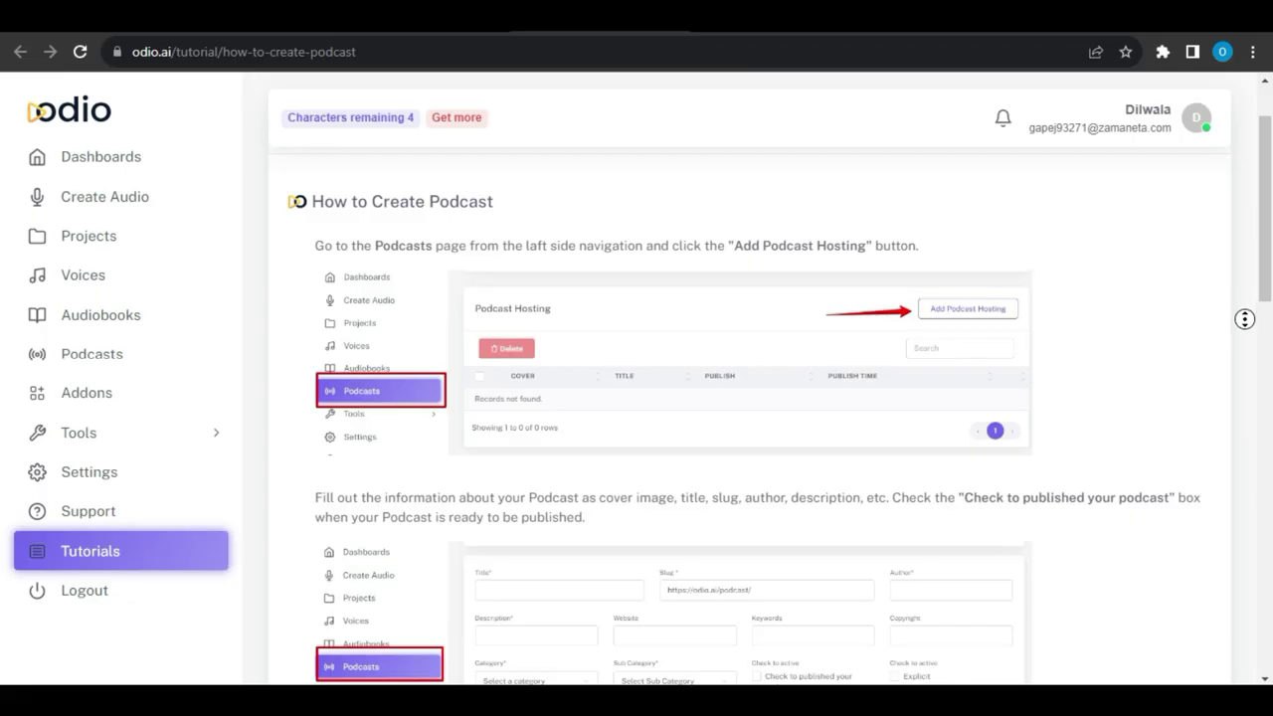
Step: Scroll the podcast tutorial down to the Add Episode, Edit Podcast and RSS Feed instructions
{"action": "scroll", "coordinate": [1246, 307], "scroll_direction": "down", "scroll_amount": 1}
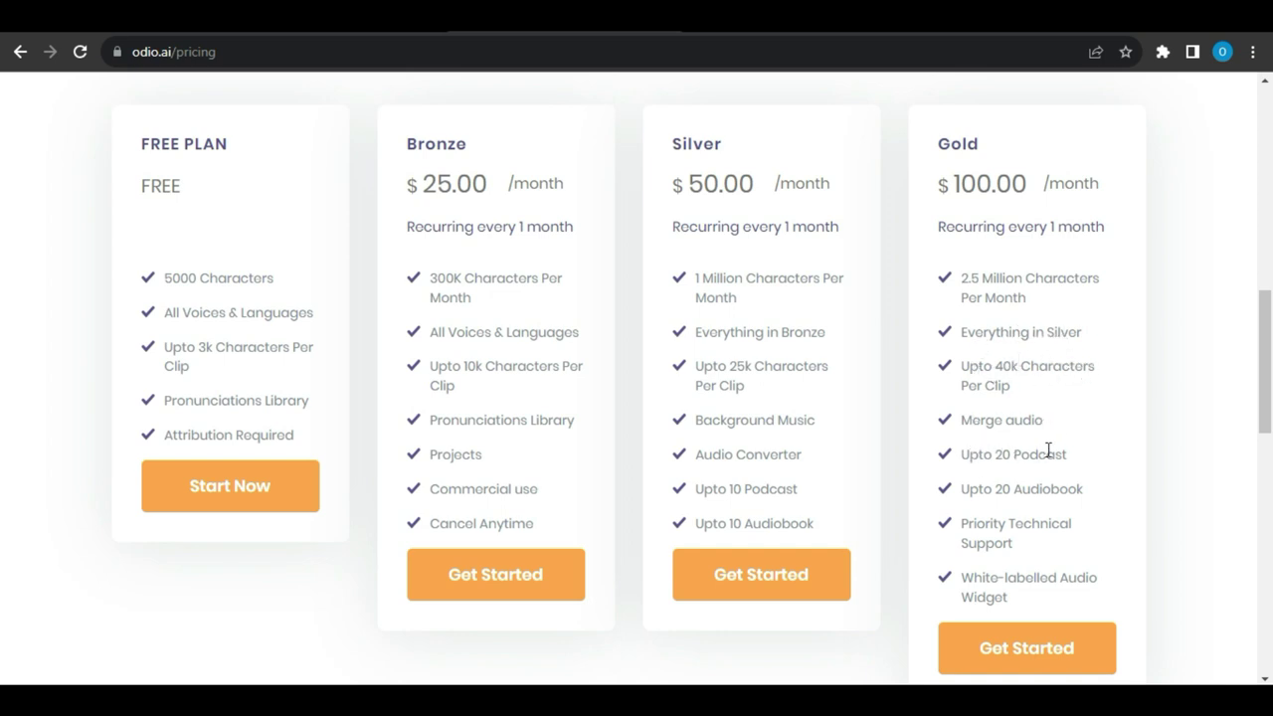
Step: Clear the stray text selection on the pricing page showing the Free, Bronze, Silver and Gold plans
{"action": "left_click", "coordinate": [1015, 523]}
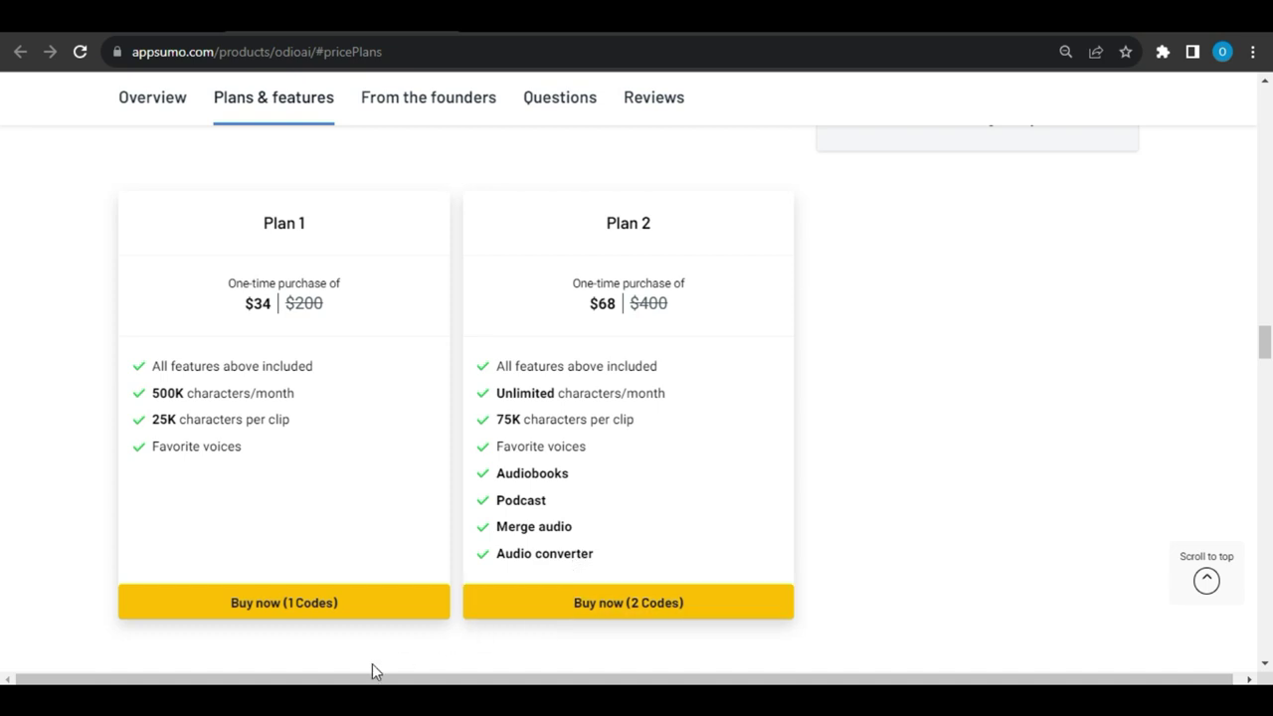
Step: Middle-click on the AppSumo ODIO.AI reviews page
{"action": "middle_click", "coordinate": [1193, 448]}
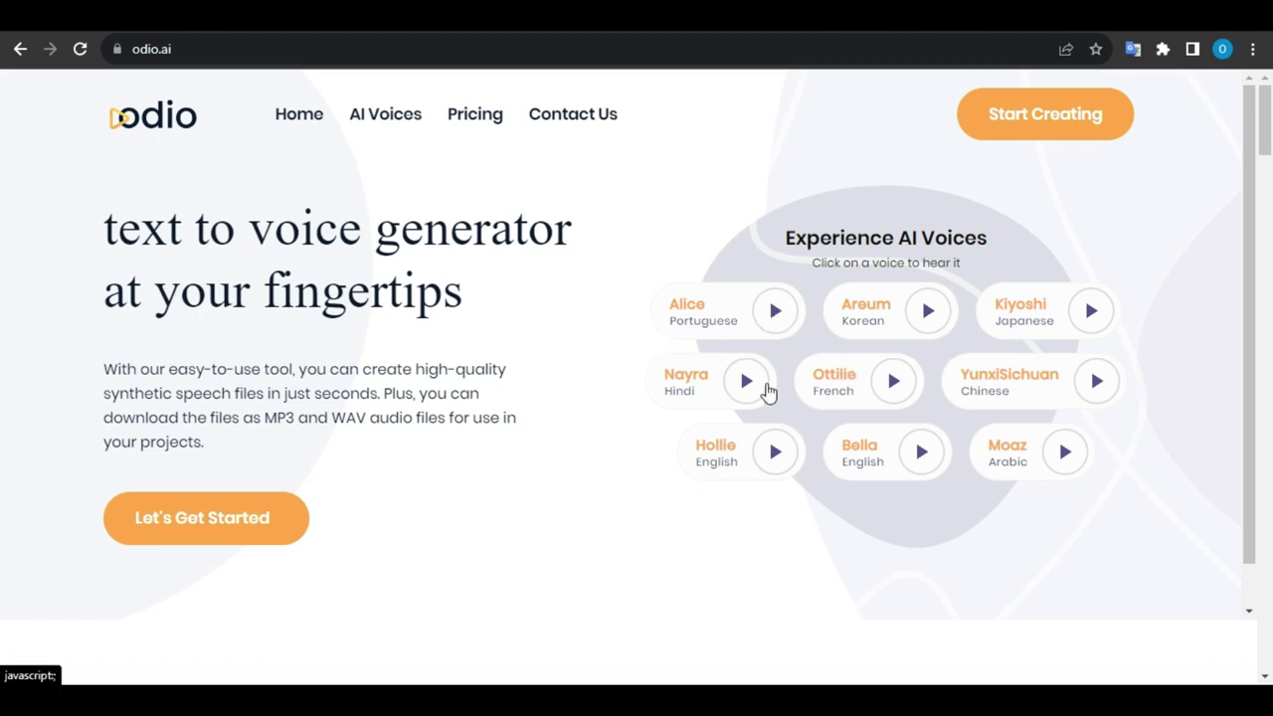
Step: Scroll down to Voices With Emotions and play the Assistant voice sample
{"action": "scroll", "coordinate": [756, 415], "scroll_direction": "down", "scroll_amount": 1}
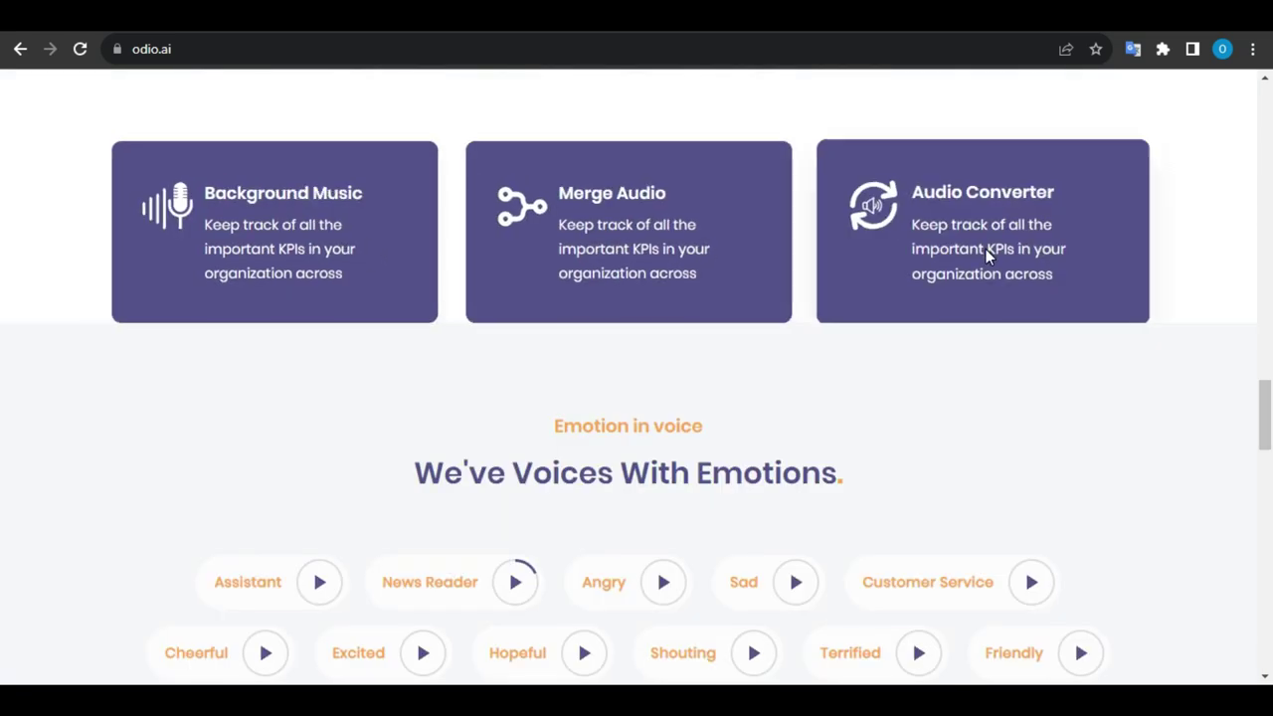
{"action": "scroll", "coordinate": [985, 254], "scroll_direction": "down", "scroll_amount": 3}
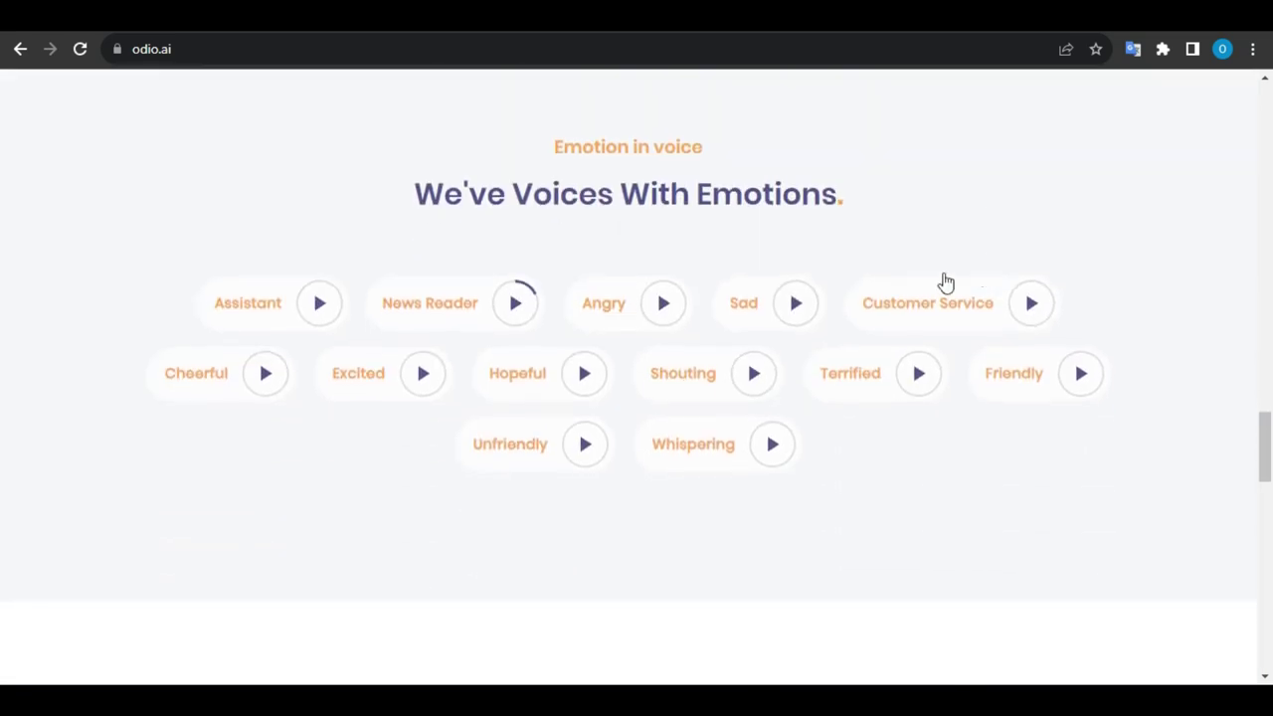
{"action": "left_click", "coordinate": [320, 305]}
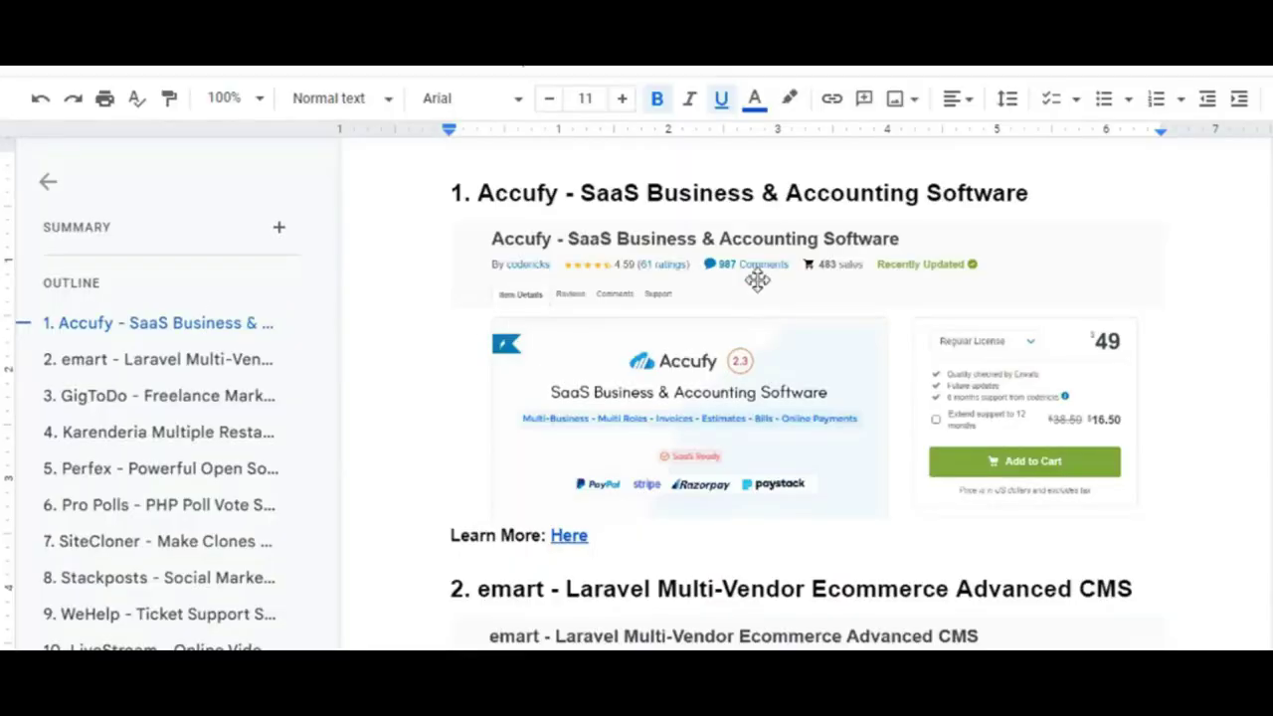
Step: Scroll through the opening entries of the bonus list in the Google Doc
{"action": "scroll", "coordinate": [759, 258], "scroll_direction": "up", "scroll_amount": 1}
{"action": "scroll", "coordinate": [756, 263], "scroll_direction": "down", "scroll_amount": 9}
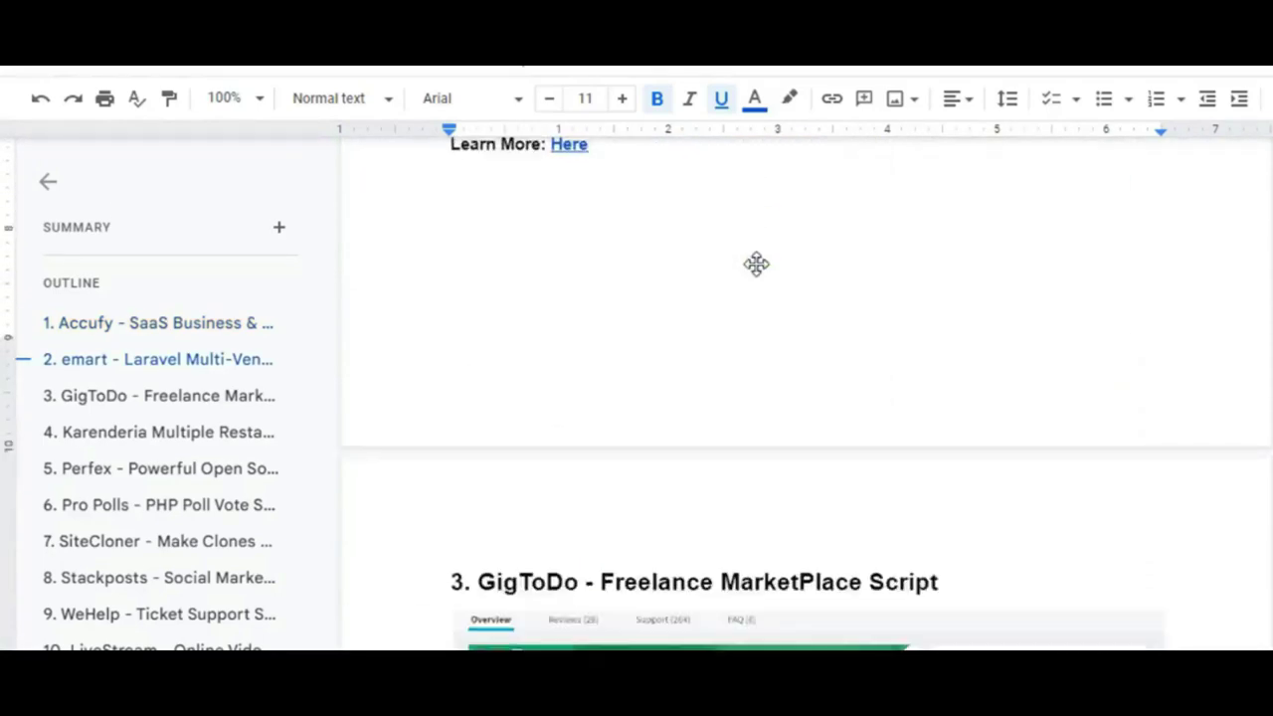
{"action": "scroll", "coordinate": [756, 264], "scroll_direction": "down", "scroll_amount": 15}
Step: Jump via the outline past item 21 and the Visual Composer Autoresponder Addon, down to '42. 3 Sales Video Presentation Templates'
{"action": "scroll", "coordinate": [118, 299], "scroll_direction": "down", "scroll_amount": 6}
{"action": "left_click", "coordinate": [117, 288]}
{"action": "left_click", "coordinate": [114, 392]}
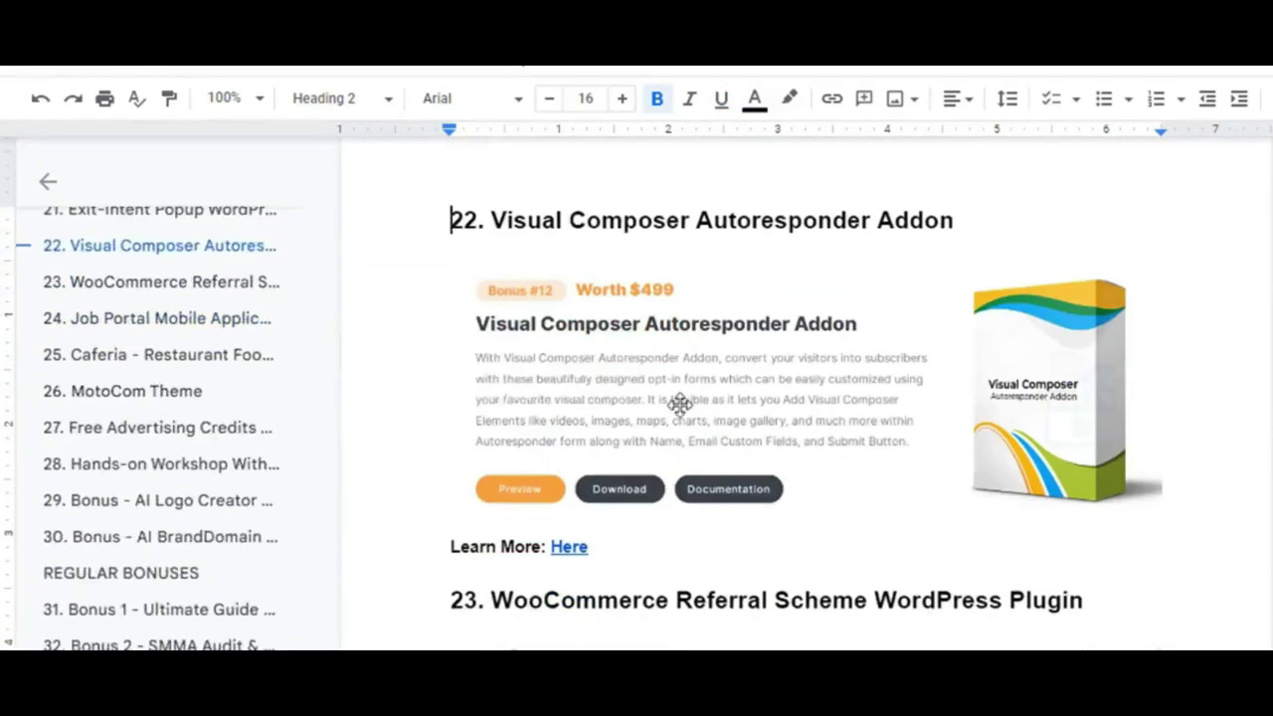
{"action": "scroll", "coordinate": [634, 395], "scroll_direction": "down", "scroll_amount": 5}
{"action": "scroll", "coordinate": [635, 395], "scroll_direction": "down", "scroll_amount": 3}
{"action": "scroll", "coordinate": [165, 452], "scroll_direction": "down", "scroll_amount": 5}
{"action": "scroll", "coordinate": [629, 481], "scroll_direction": "down", "scroll_amount": 10}
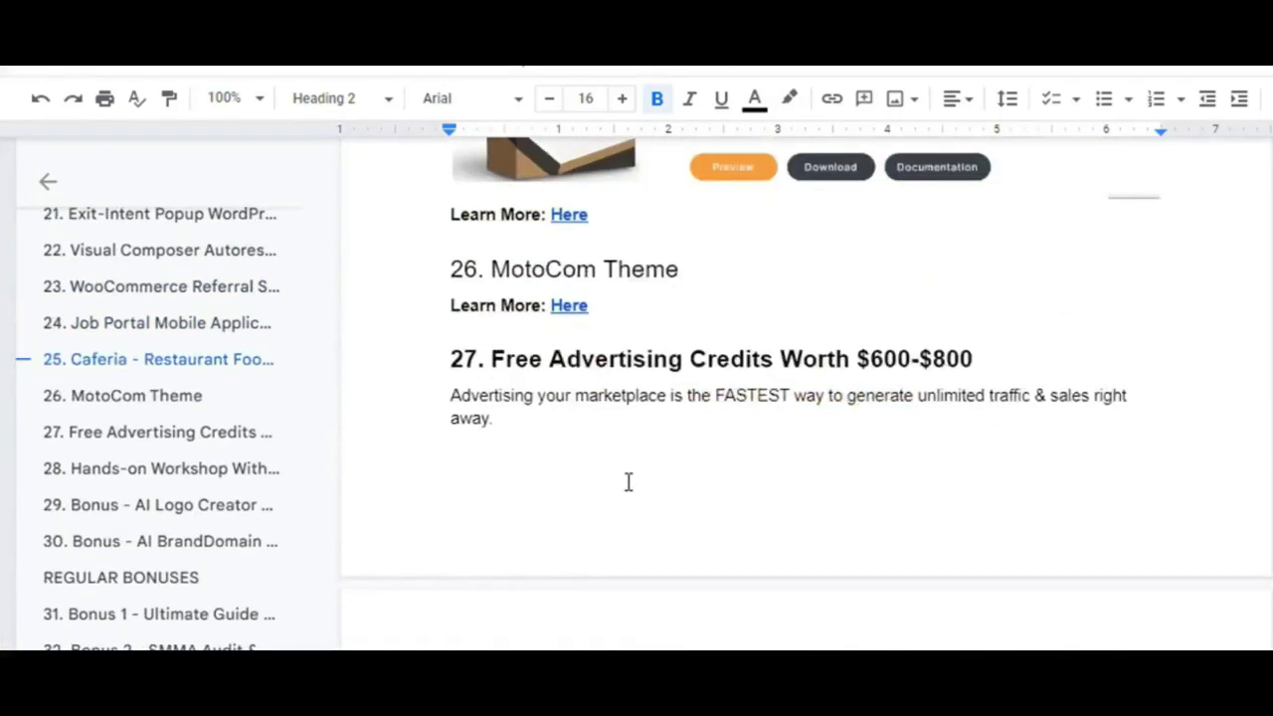
{"action": "scroll", "coordinate": [628, 480], "scroll_direction": "down", "scroll_amount": 15}
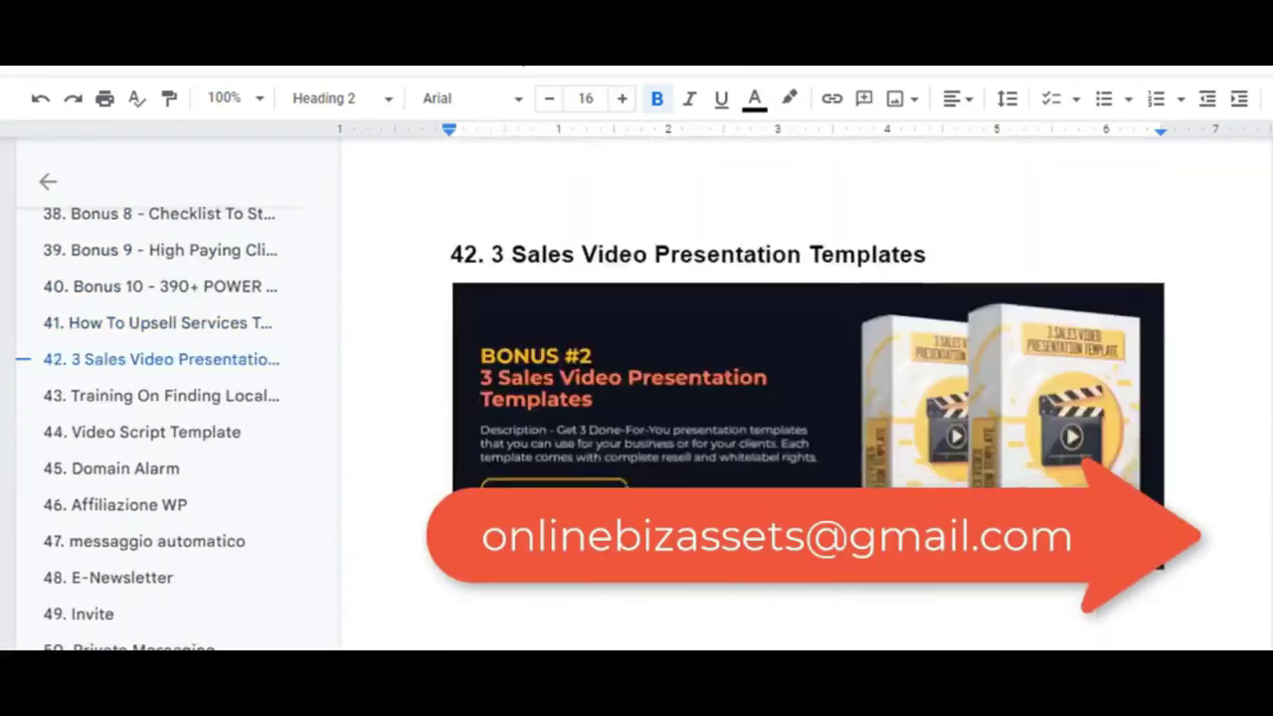